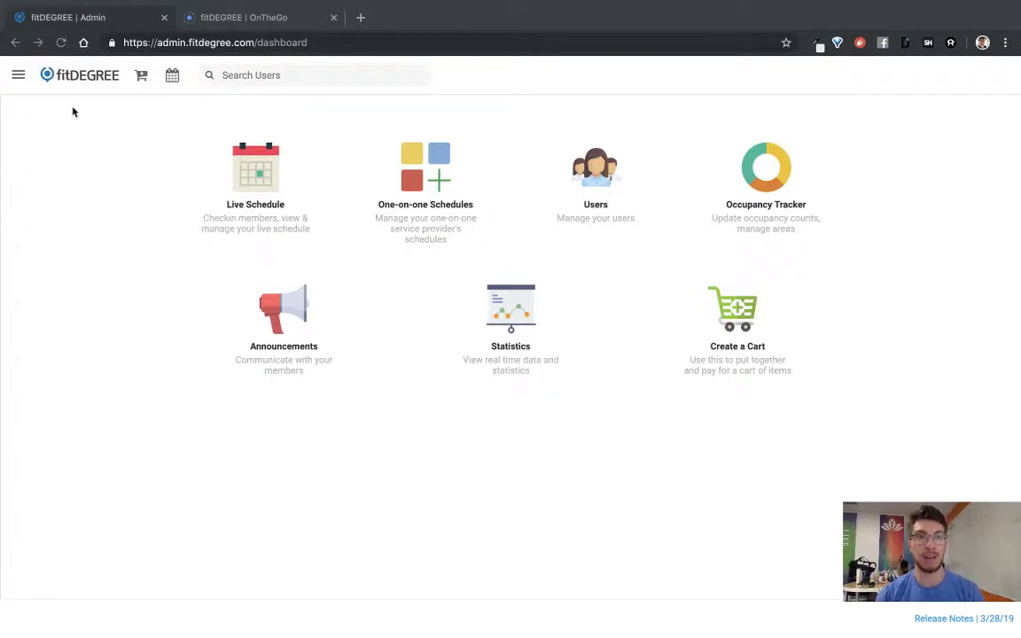
Step: Open the roster for Thursday 5/23's 1:00 pm Bikram Yoga class from the Live Schedule
{"action": "left_click", "coordinate": [156, 42]}
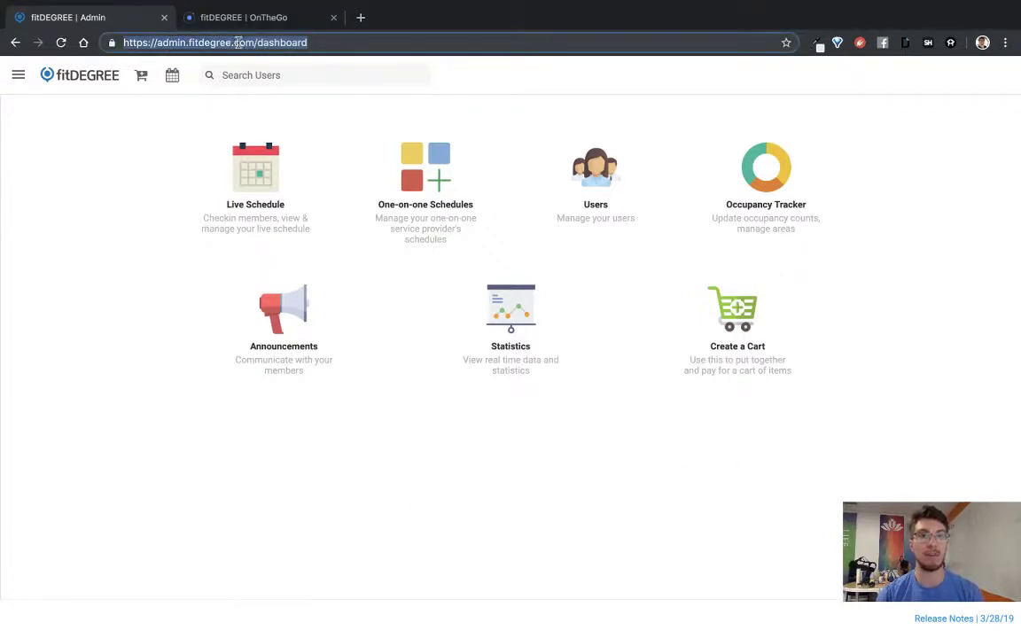
{"action": "left_click", "coordinate": [142, 197]}
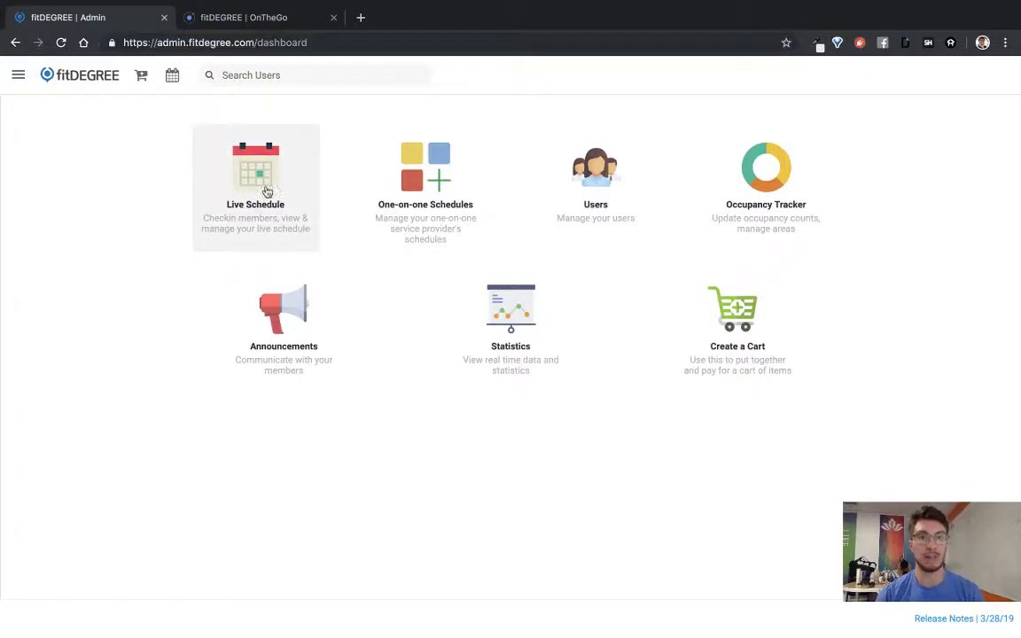
{"action": "left_click", "coordinate": [225, 177]}
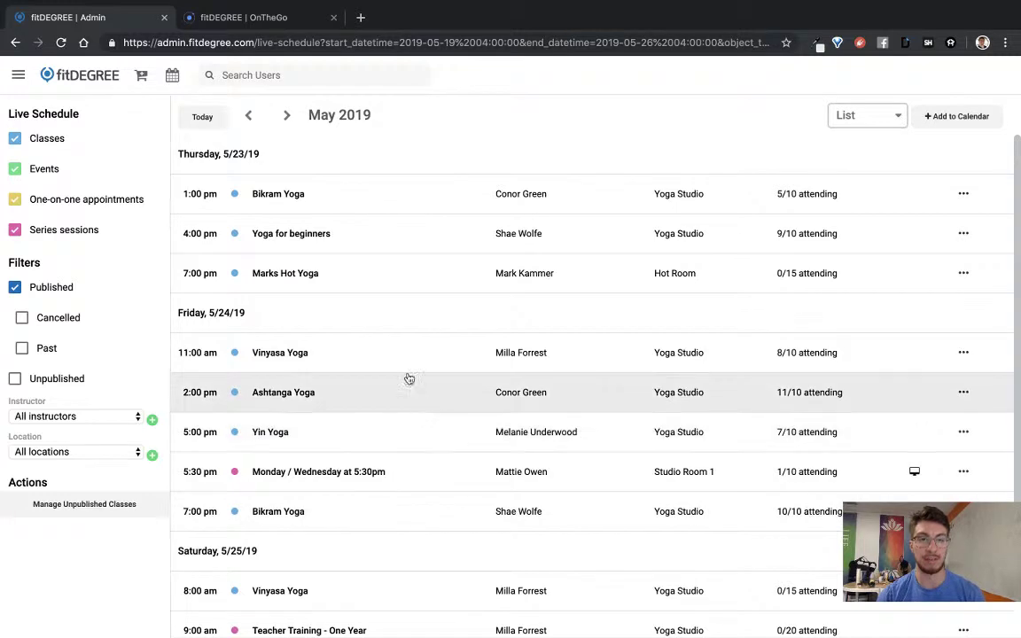
{"action": "left_click", "coordinate": [348, 196]}
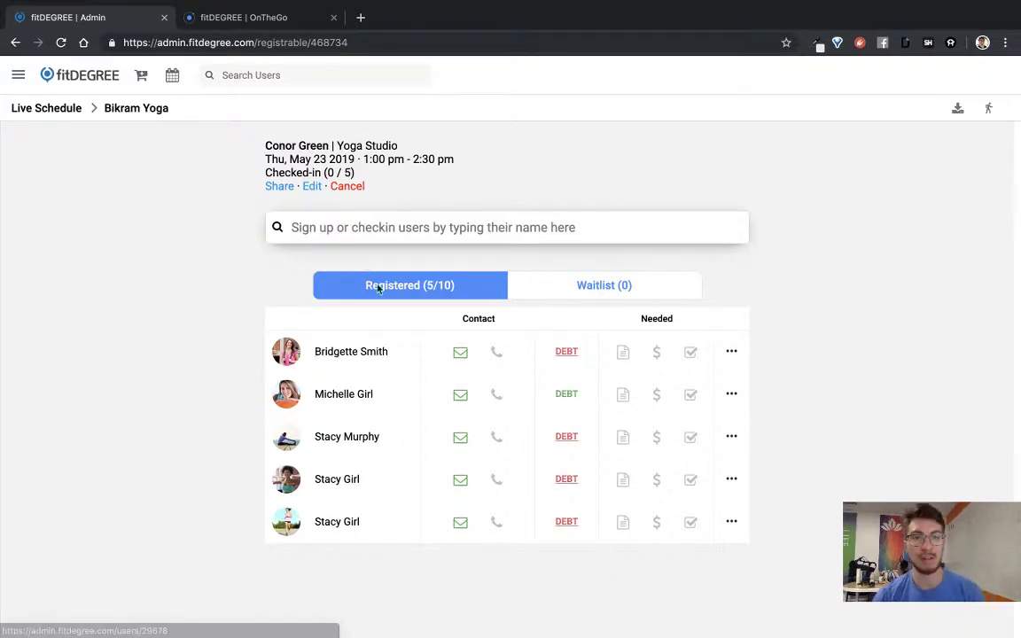
Step: Create a new user with first name, last name and email, and register them in Bikram Yoga
{"action": "left_click", "coordinate": [401, 230]}
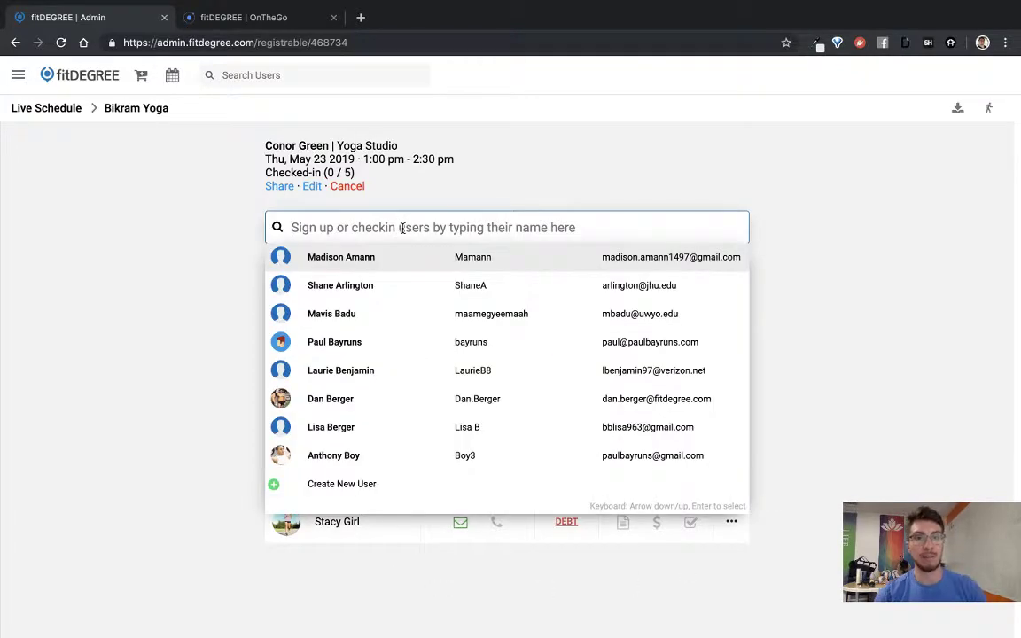
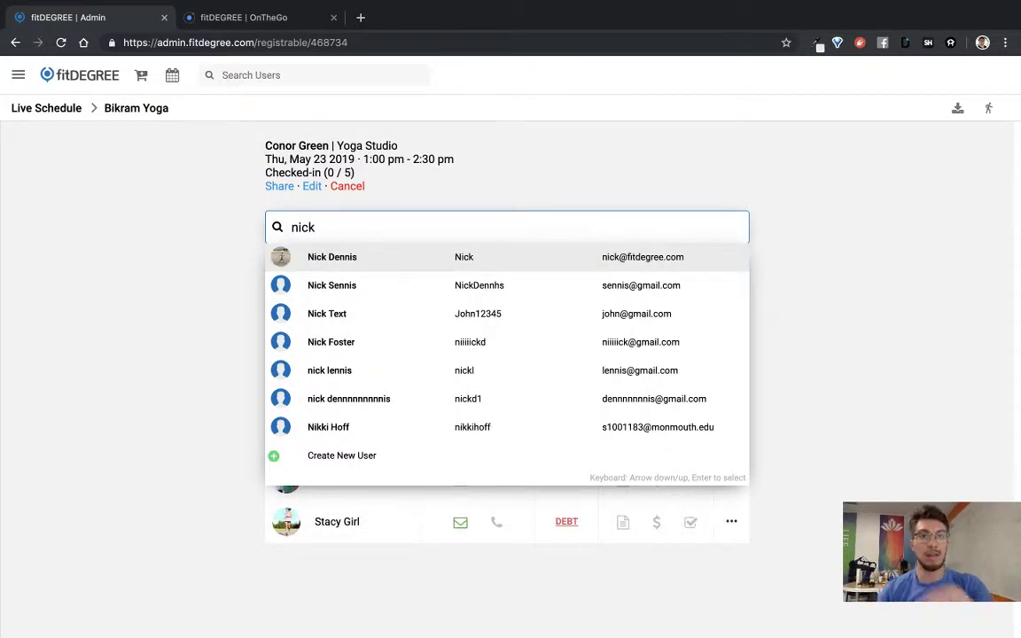
{"action": "left_click", "coordinate": [339, 459]}
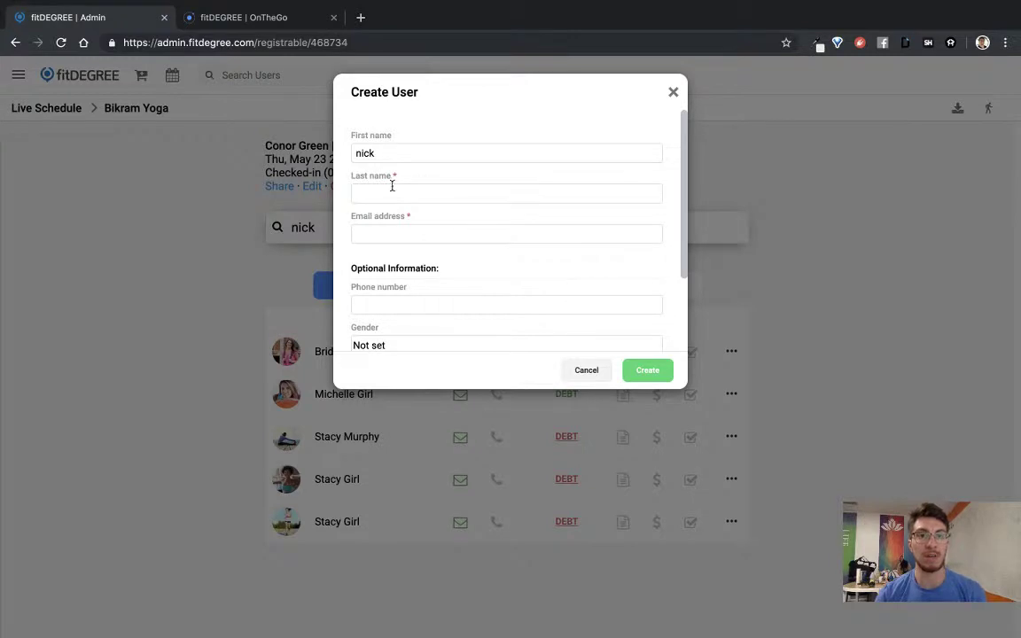
{"action": "left_click", "coordinate": [398, 156]}
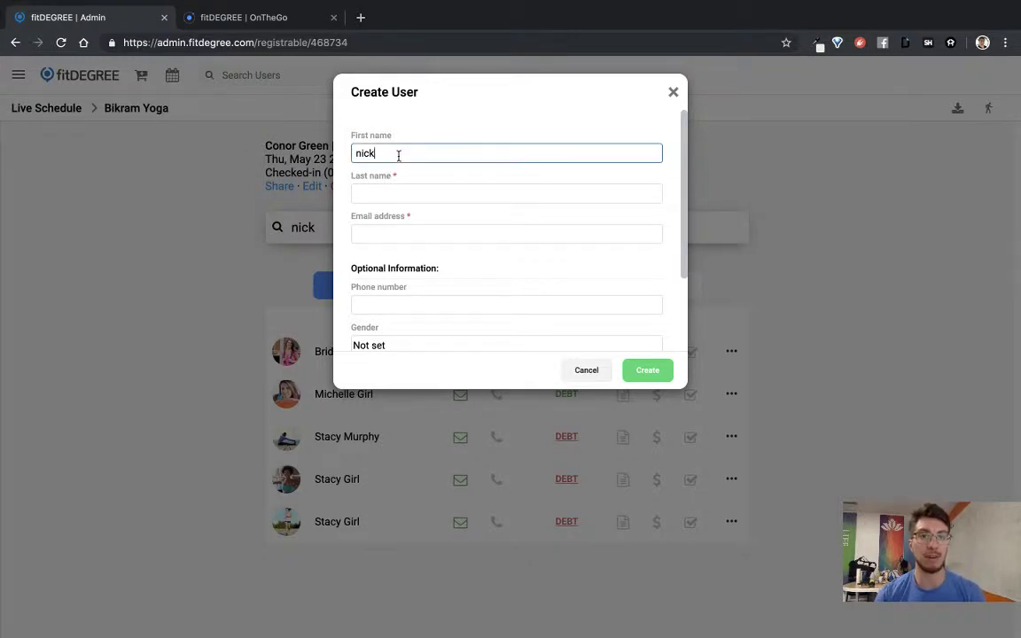
{"action": "left_click", "coordinate": [381, 194]}
{"action": "left_click", "coordinate": [374, 228]}
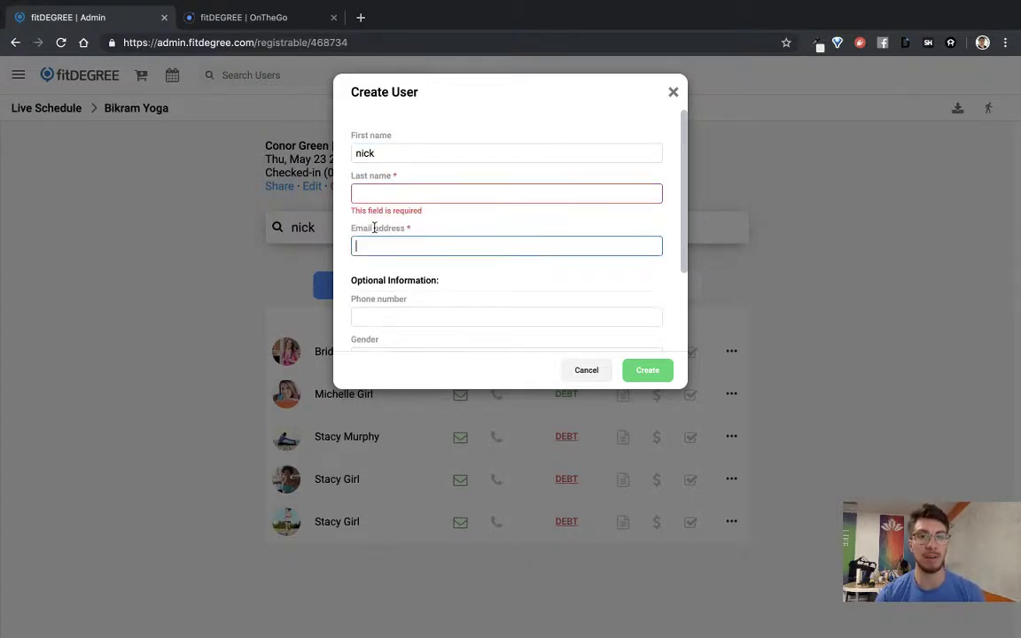
{"action": "left_click", "coordinate": [409, 193]}
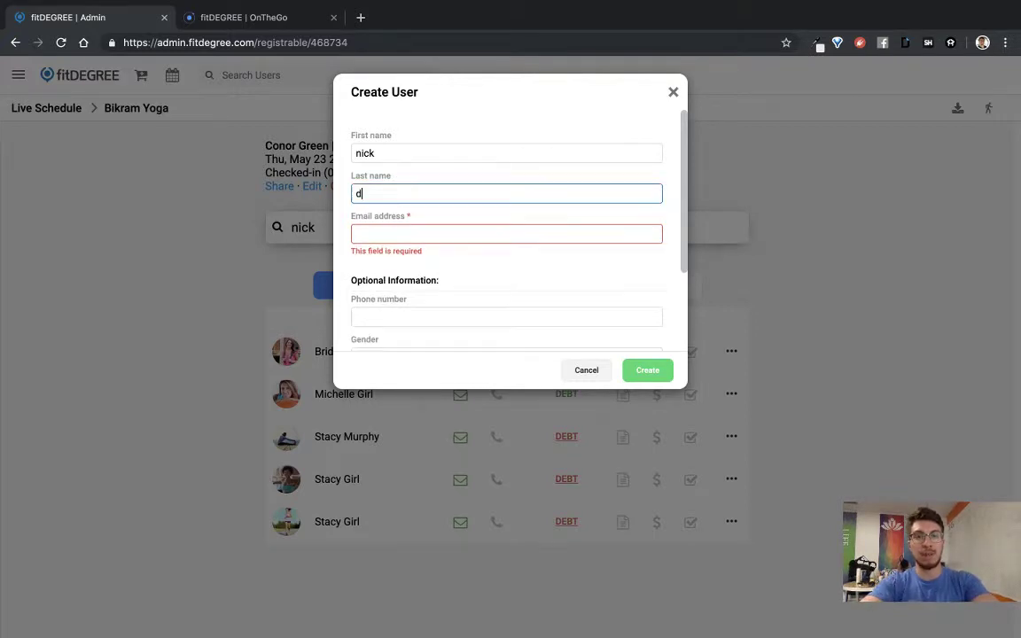
{"action": "left_click", "coordinate": [372, 233]}
{"action": "type", "text": "nick@nick.com"}
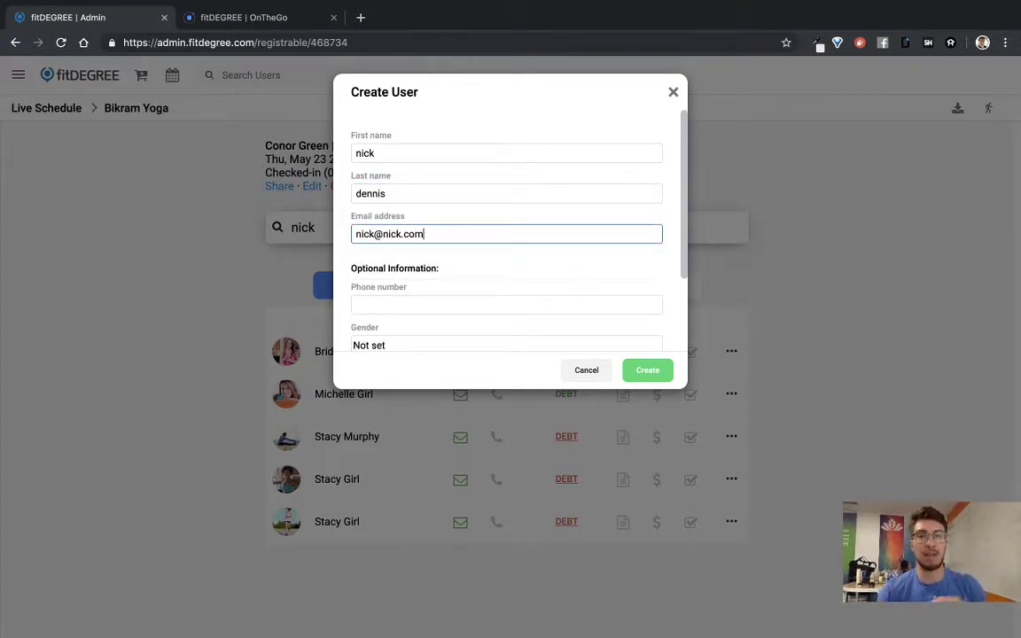
{"action": "left_click", "coordinate": [649, 378]}
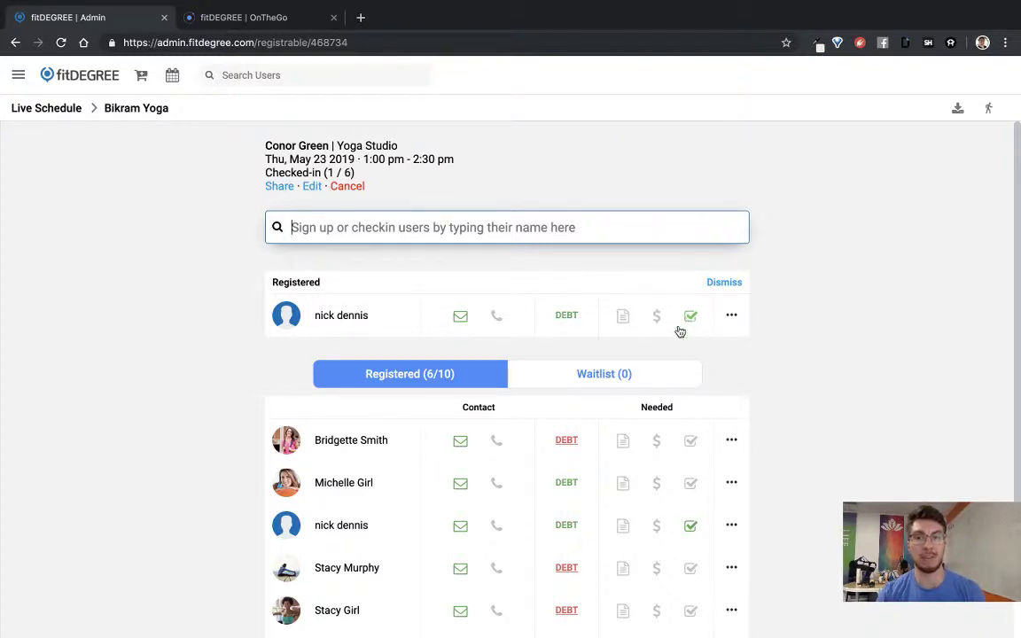
{"action": "scroll", "coordinate": [679, 333], "scroll_direction": "down", "scroll_amount": 2}
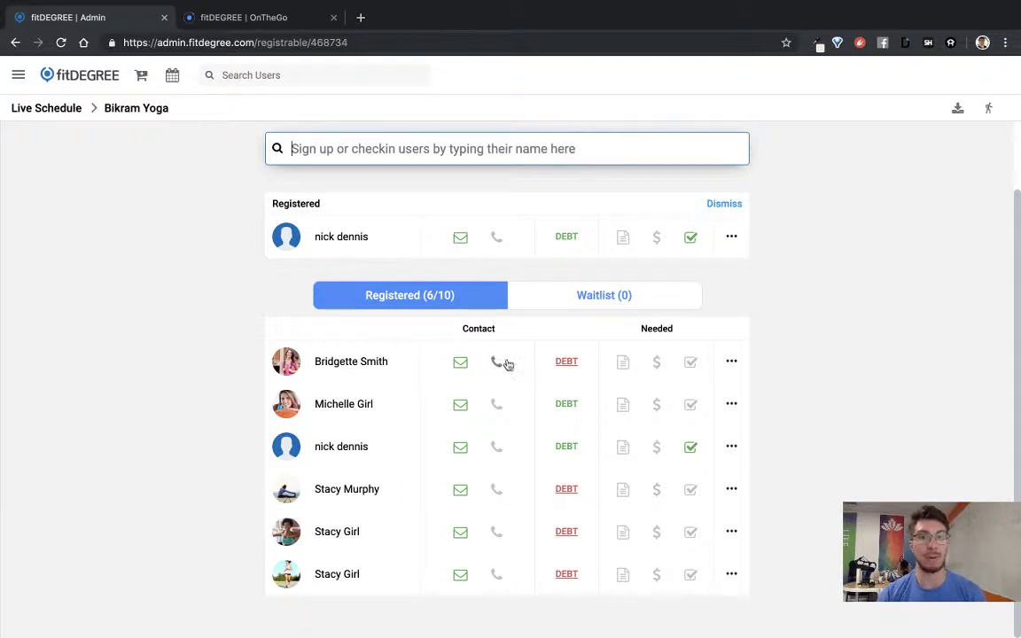
{"action": "left_click", "coordinate": [566, 363]}
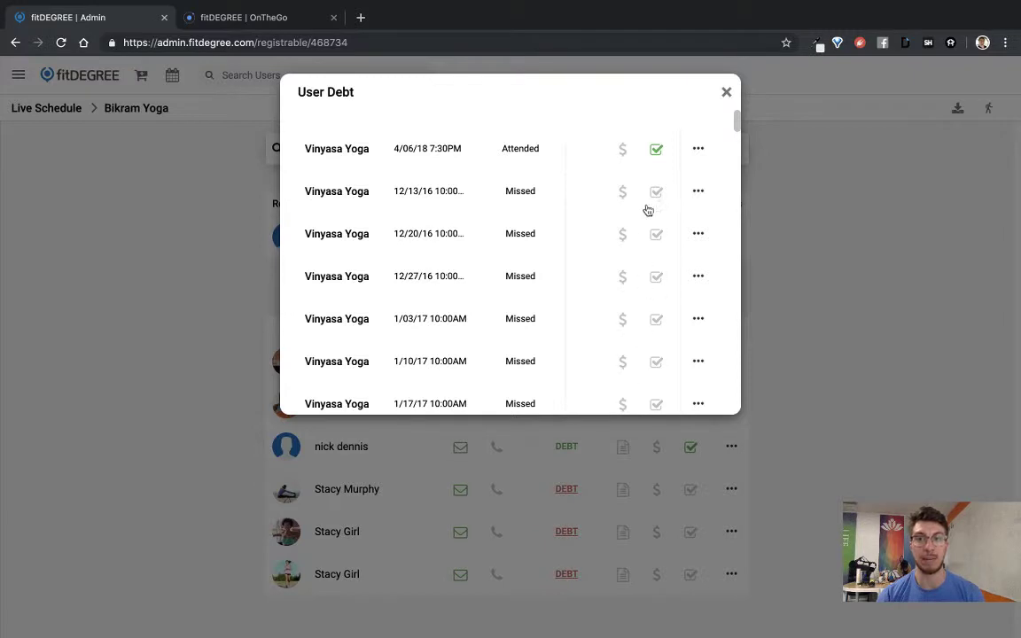
{"action": "left_click", "coordinate": [727, 93]}
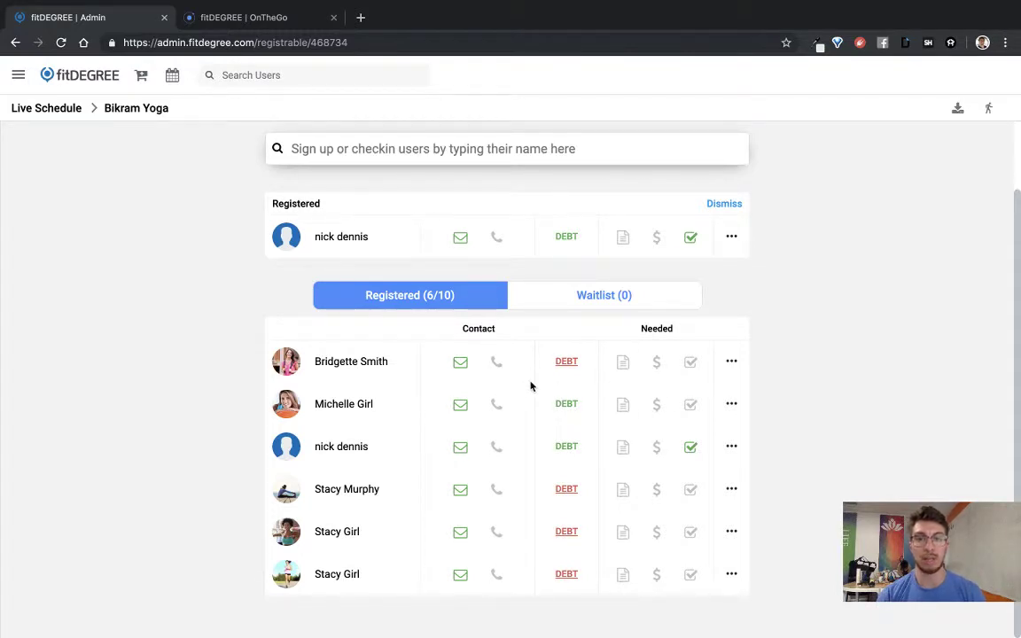
Step: Save a new phone number in the first member's Contact Information
{"action": "left_click", "coordinate": [495, 363]}
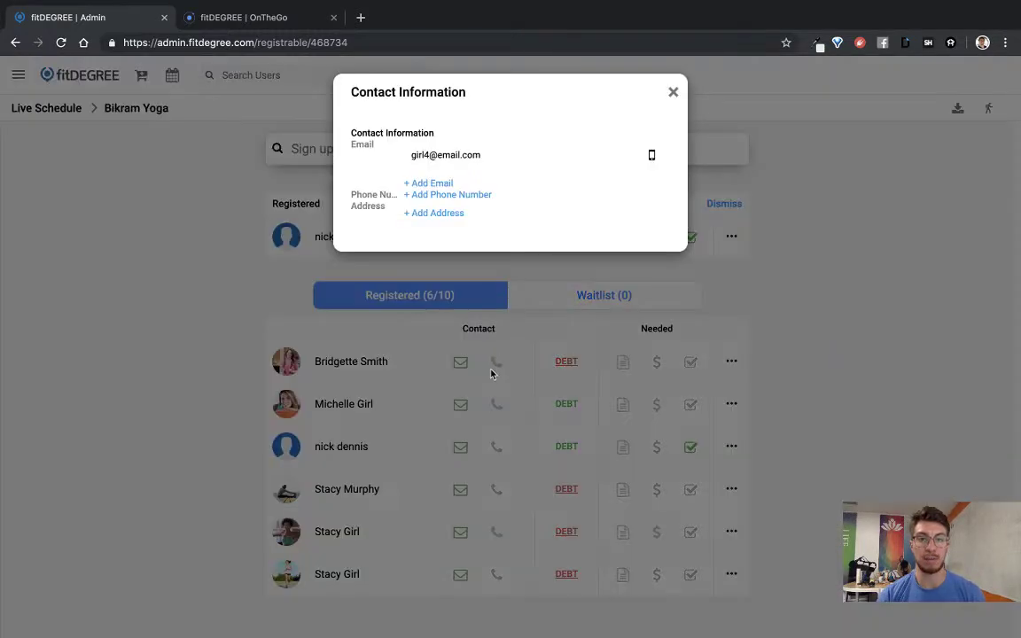
{"action": "left_click", "coordinate": [437, 196]}
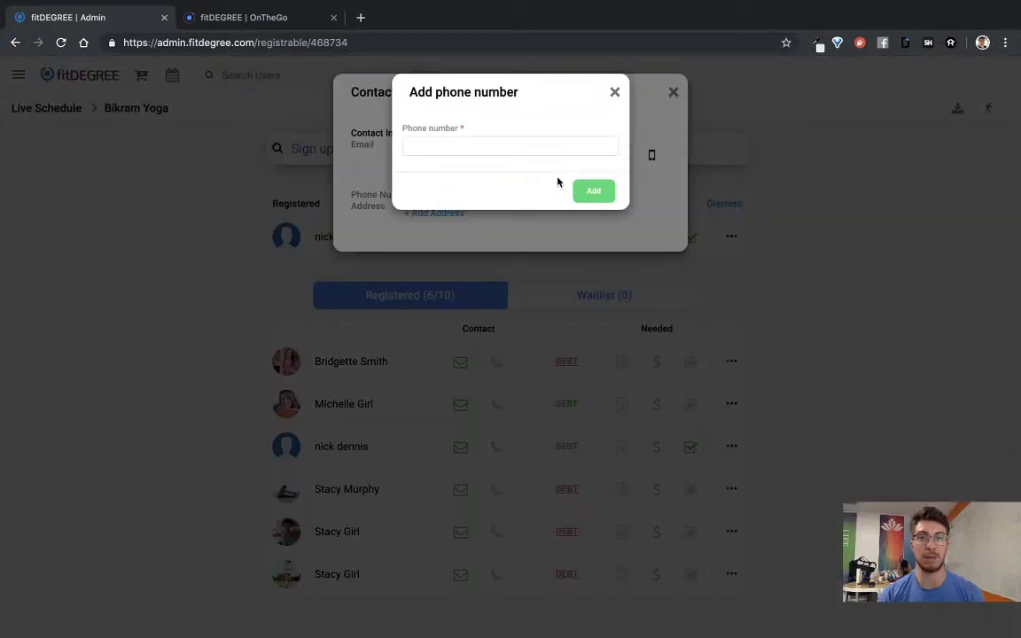
{"action": "left_click", "coordinate": [475, 147]}
{"action": "type", "text": "(123)"}
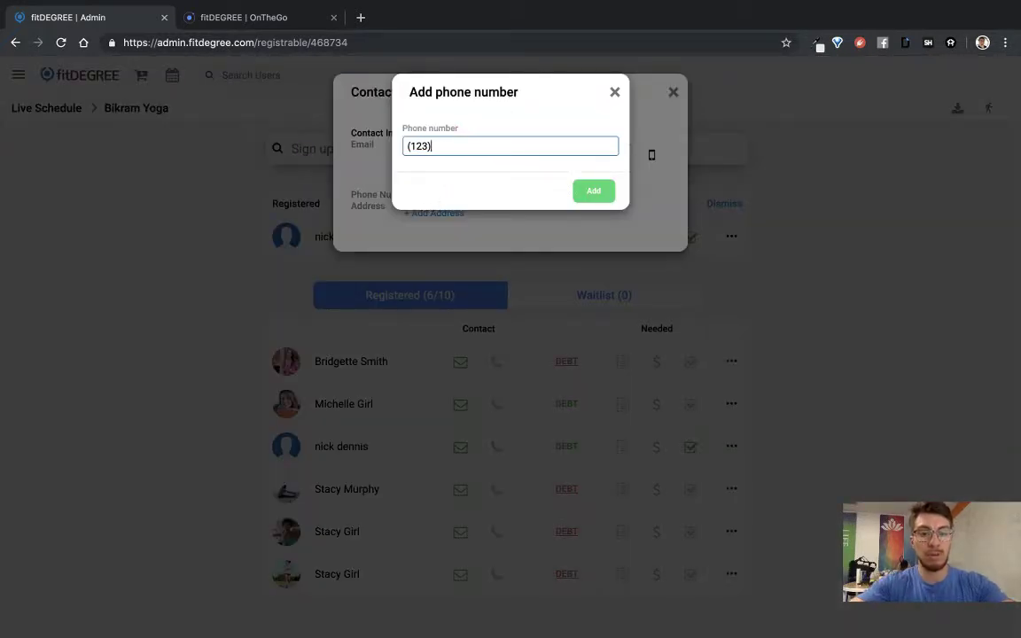
{"action": "type", "text": " 456-789"}
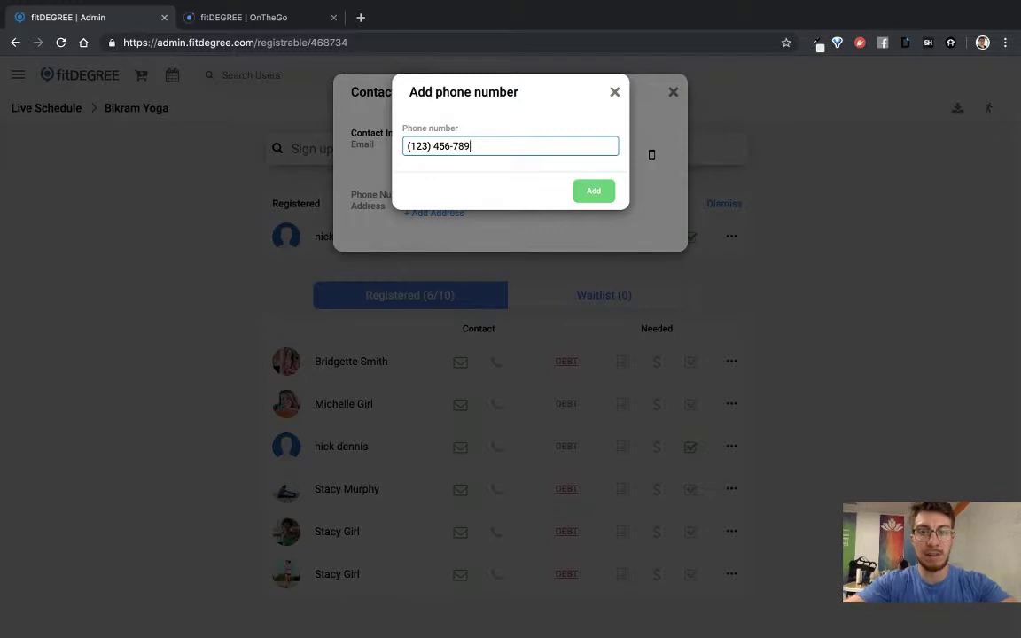
{"action": "type", "text": "0"}
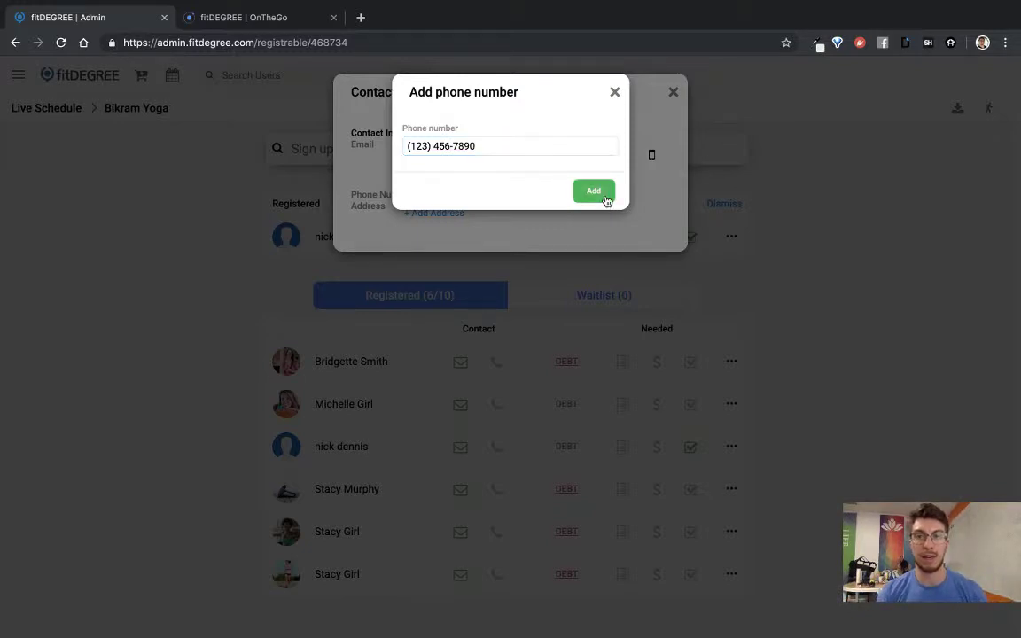
{"action": "key", "text": "Return"}
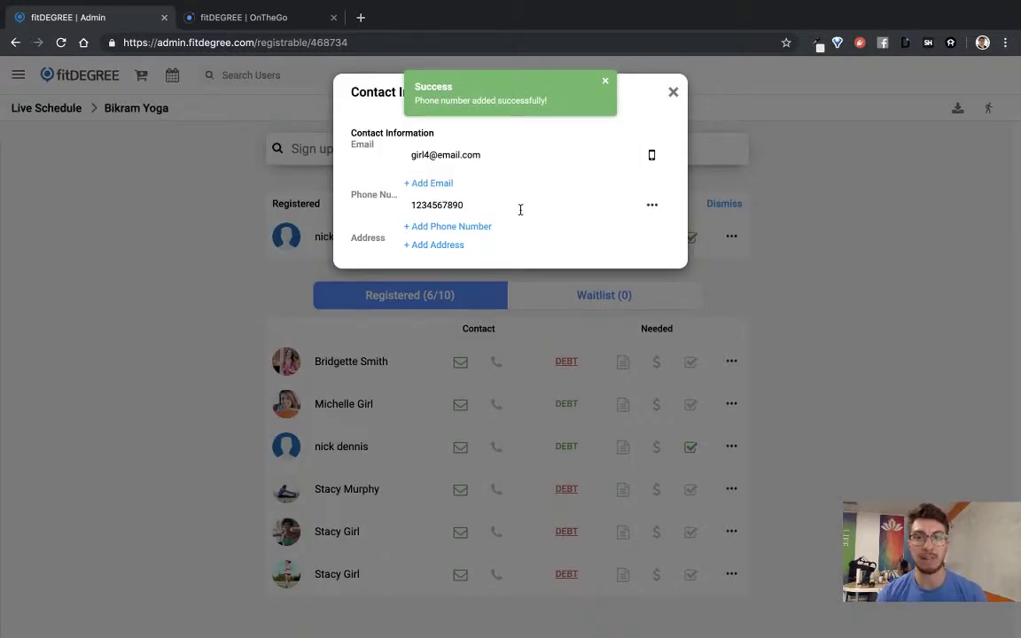
{"action": "left_click", "coordinate": [675, 93]}
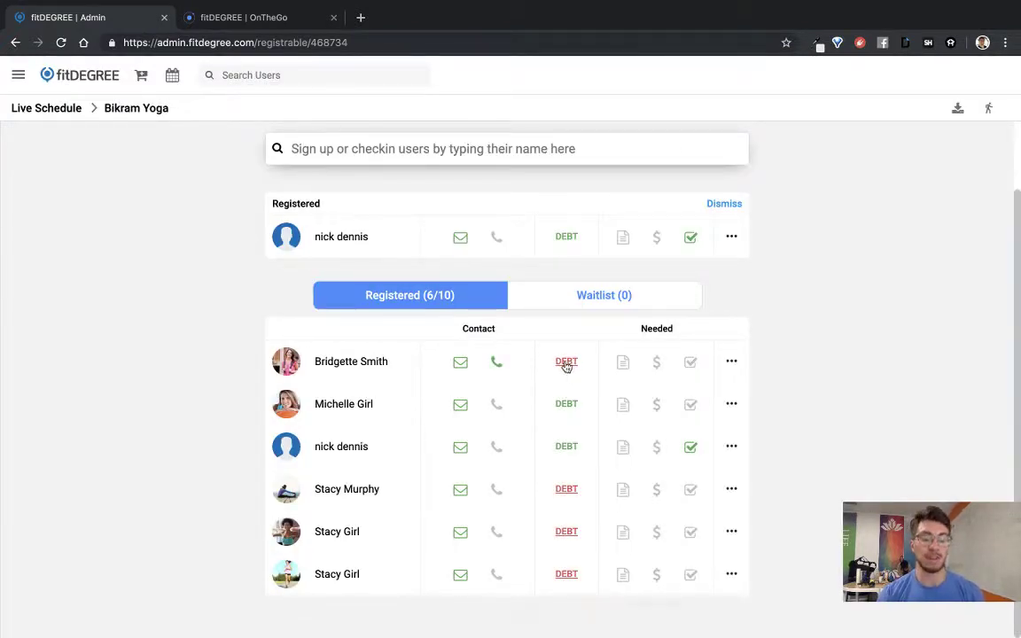
Step: Draw a signature and submit the first member's class waiver
{"action": "left_click", "coordinate": [624, 363]}
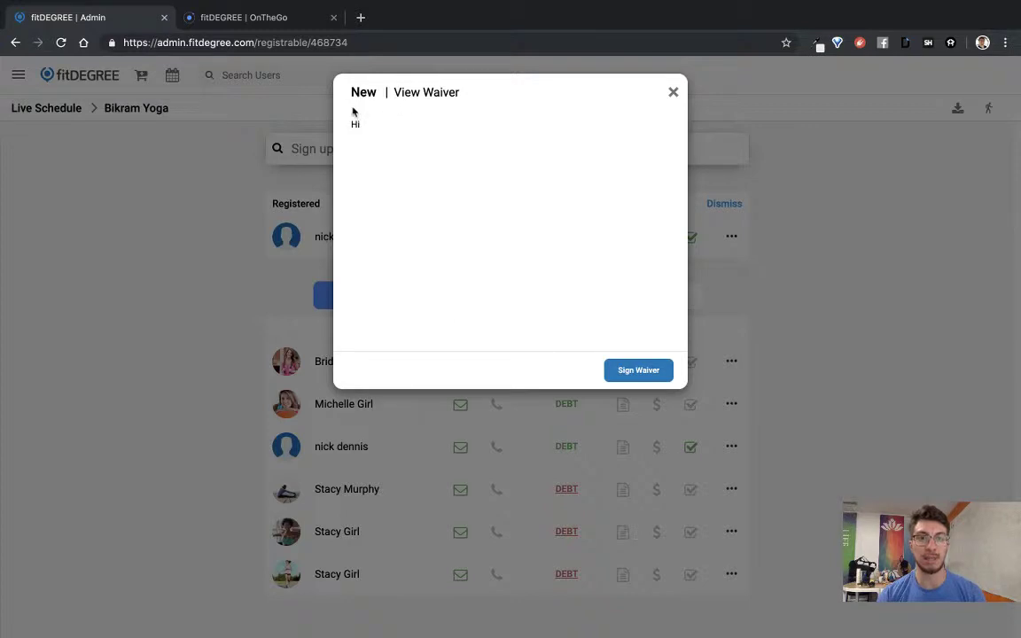
{"action": "left_click", "coordinate": [619, 372]}
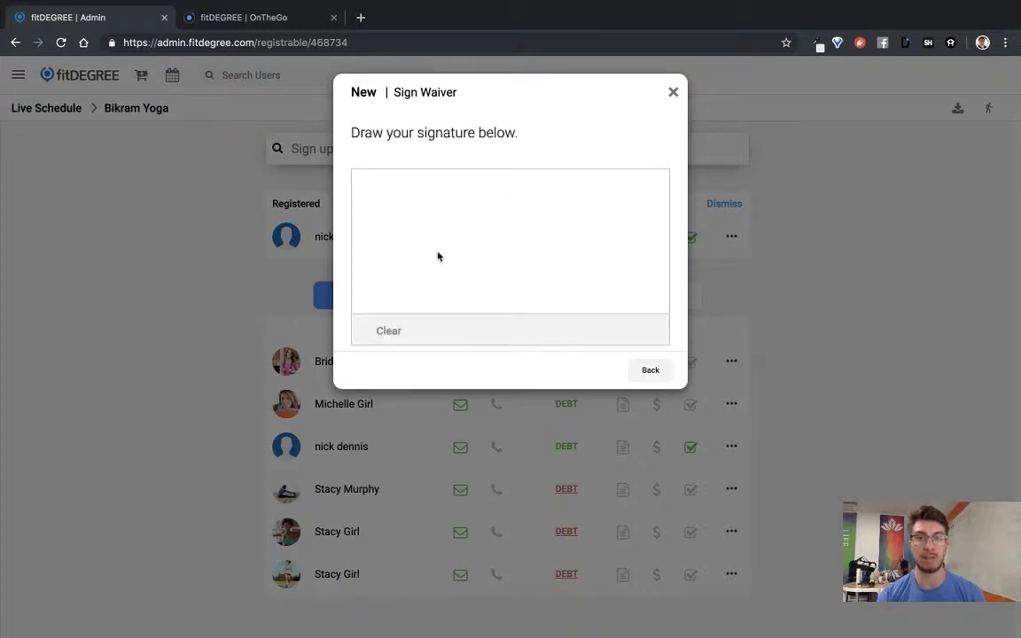
{"action": "mouse_move", "coordinate": [366, 250]}
{"action": "left_mouse_down"}
{"action": "mouse_move", "coordinate": [424, 215]}
{"action": "mouse_move", "coordinate": [470, 242]}
{"action": "mouse_move", "coordinate": [567, 255]}
{"action": "left_mouse_up"}
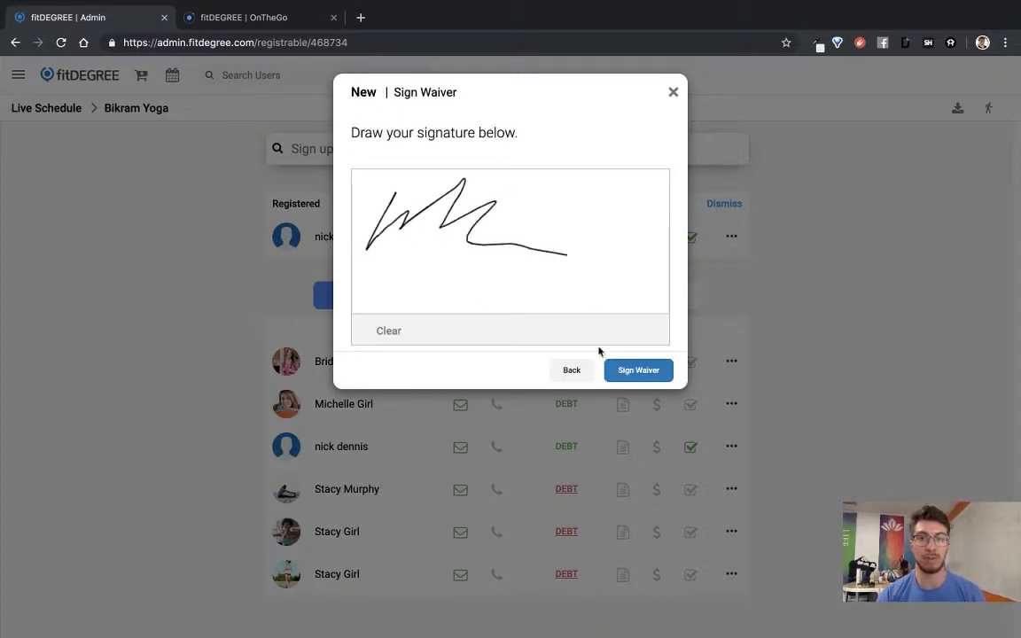
{"action": "left_click", "coordinate": [644, 371]}
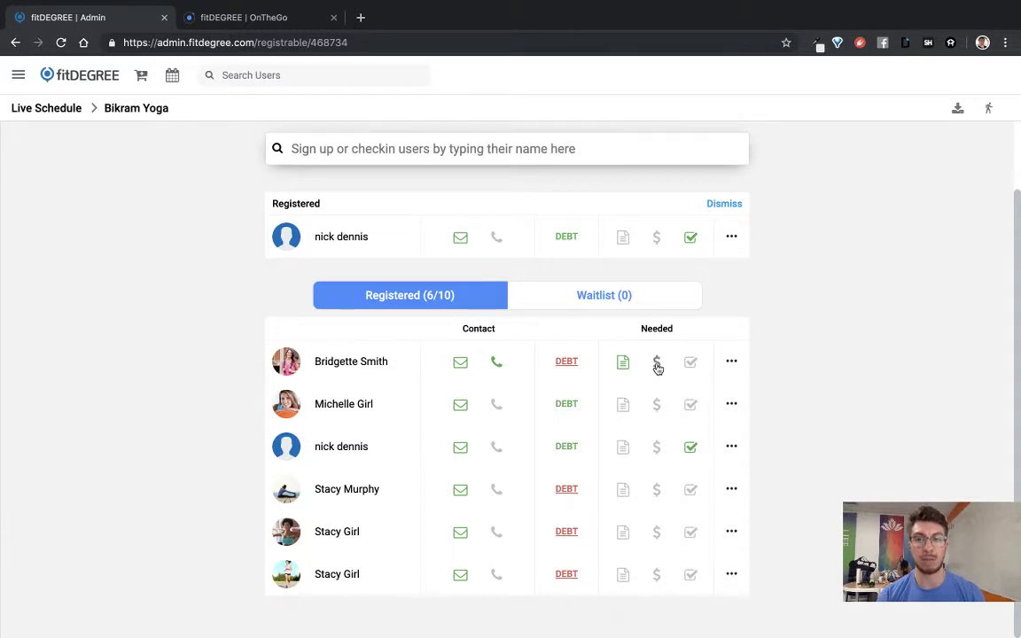
Step: Pay the first registration with a Super 25 class pass, then check that member in
{"action": "left_click", "coordinate": [657, 366]}
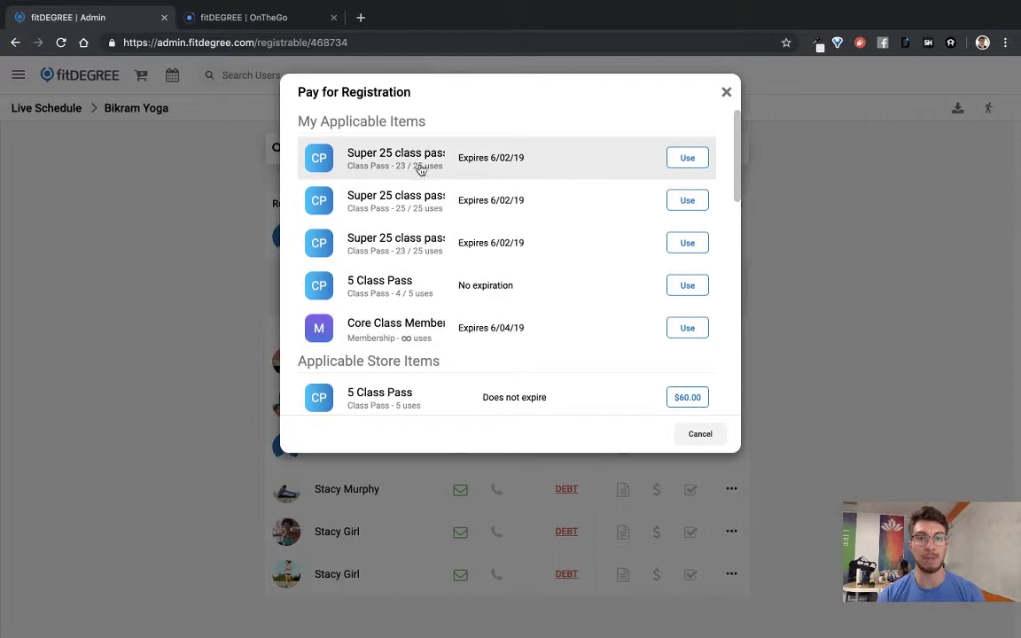
{"action": "scroll", "coordinate": [434, 312], "scroll_direction": "down", "scroll_amount": 5}
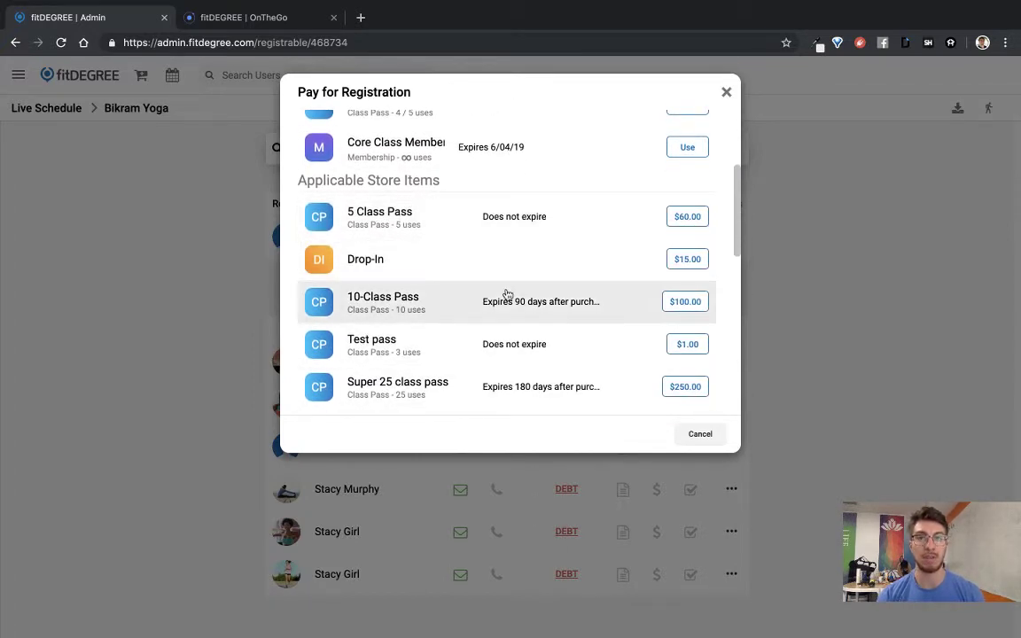
{"action": "scroll", "coordinate": [507, 294], "scroll_direction": "up", "scroll_amount": 5}
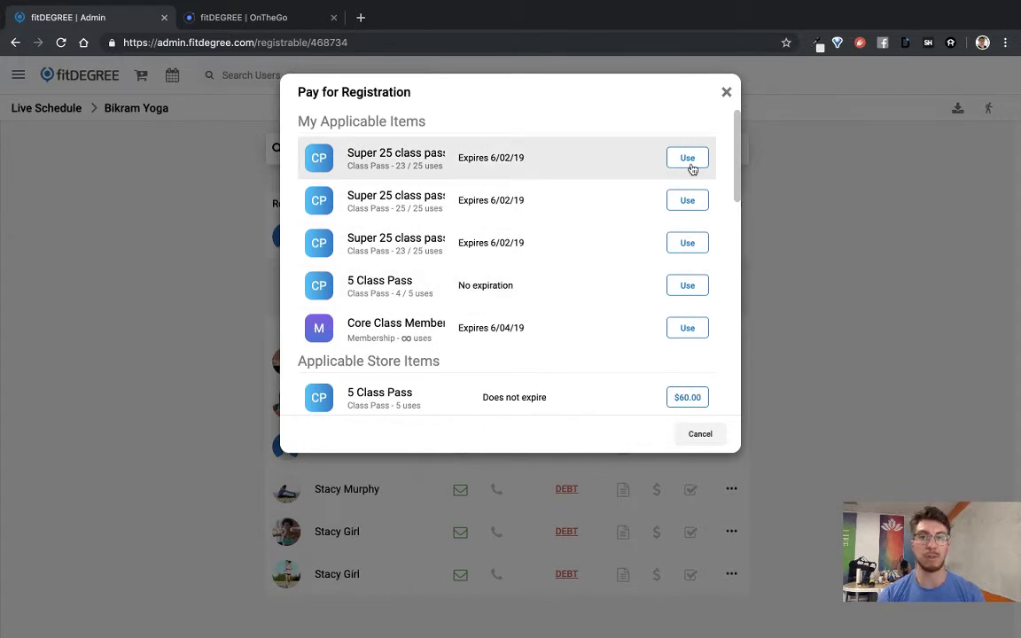
{"action": "left_click", "coordinate": [689, 159]}
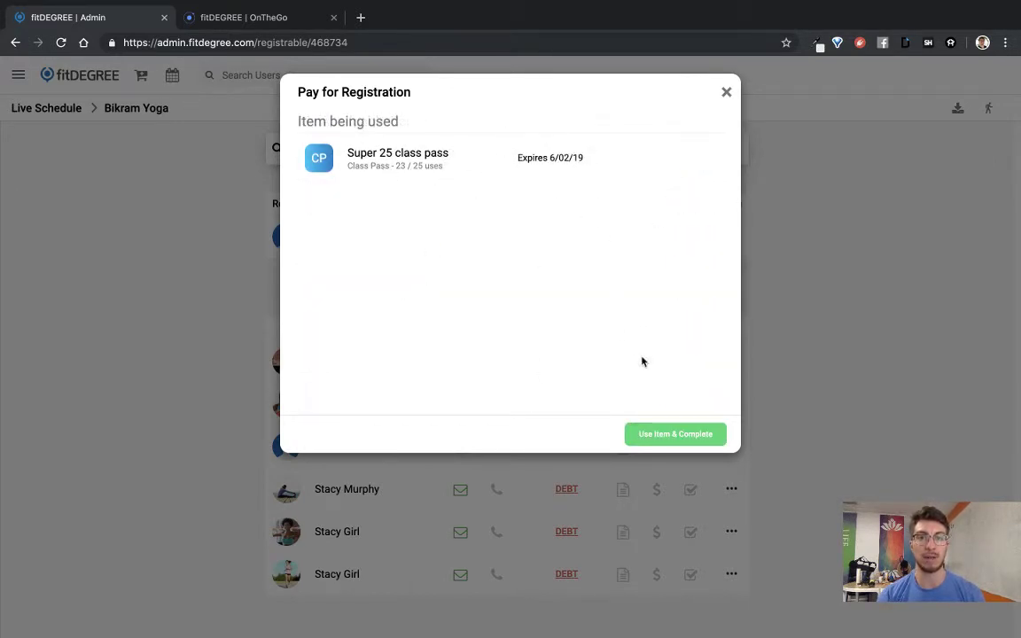
{"action": "left_click", "coordinate": [670, 434]}
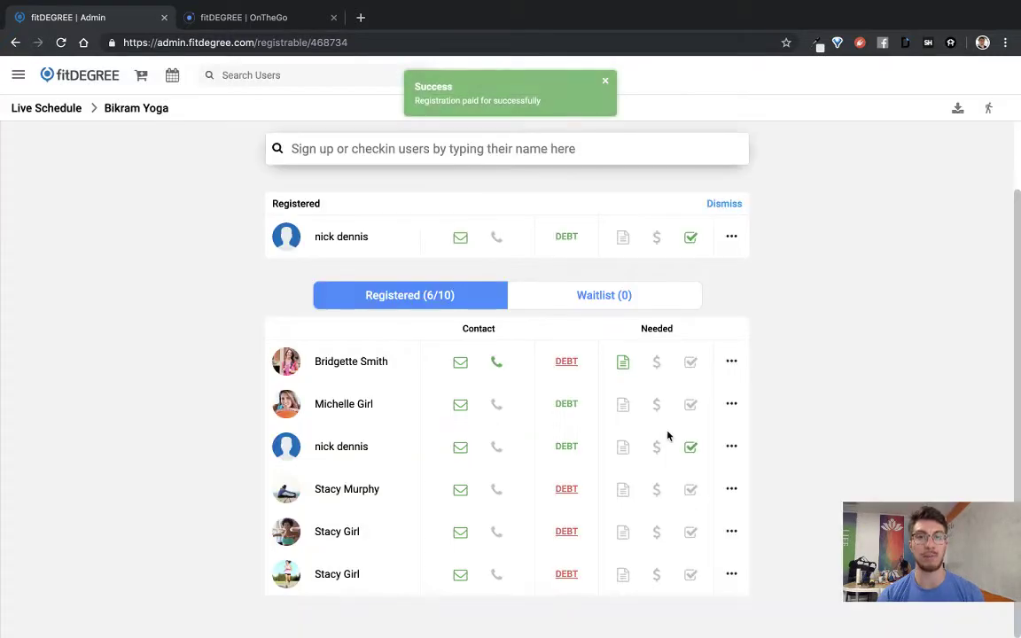
{"action": "left_click", "coordinate": [692, 364]}
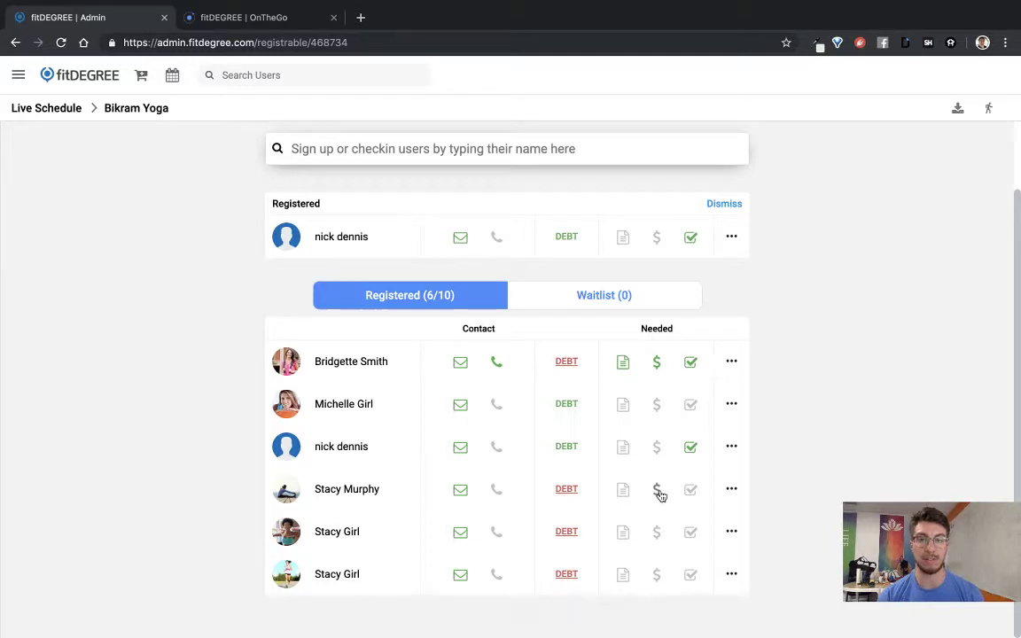
Step: Pay the fifth registrant's booking with a $15.00 Drop-In in cash
{"action": "left_click", "coordinate": [657, 492]}
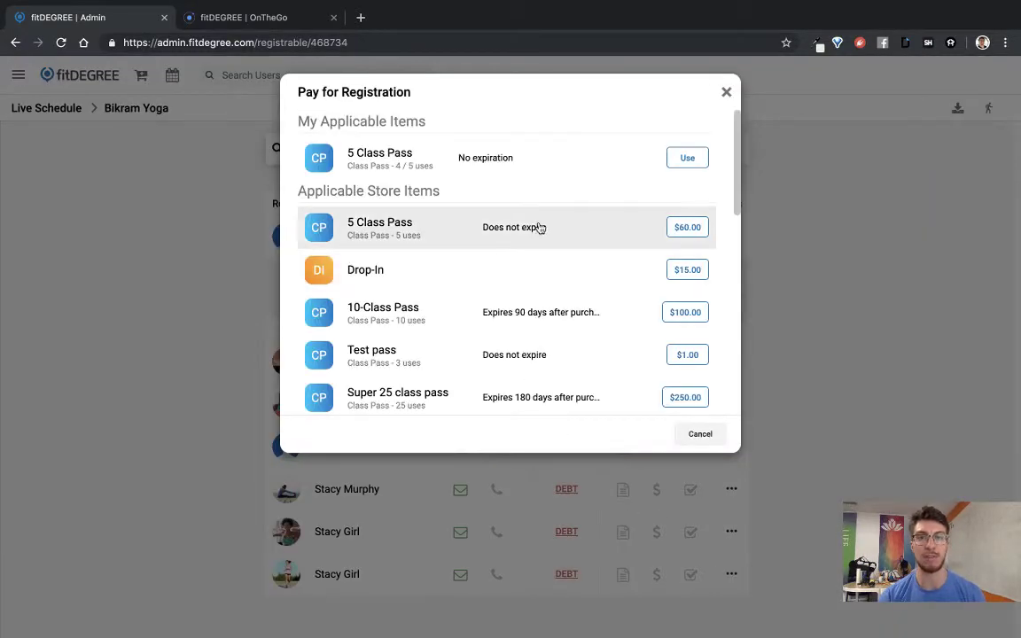
{"action": "left_click", "coordinate": [727, 93]}
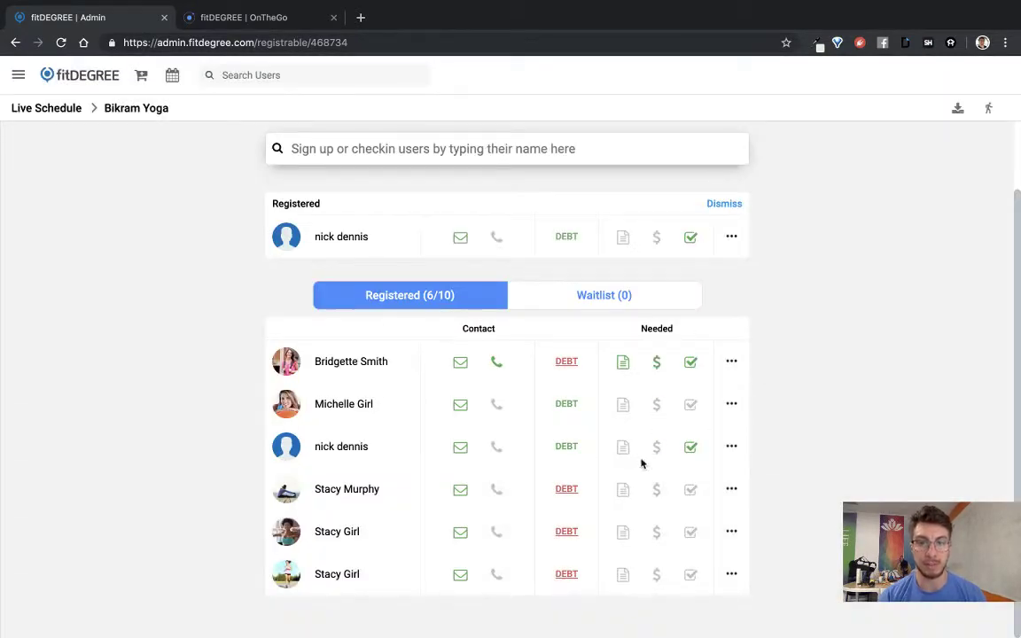
{"action": "left_click", "coordinate": [657, 532]}
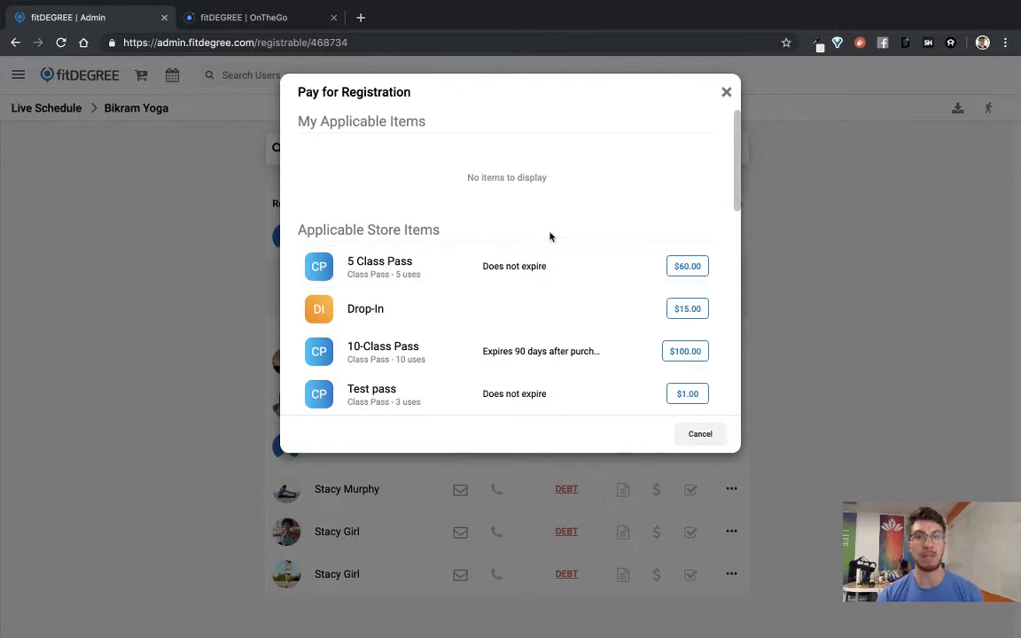
{"action": "scroll", "coordinate": [442, 262], "scroll_direction": "down", "scroll_amount": 1}
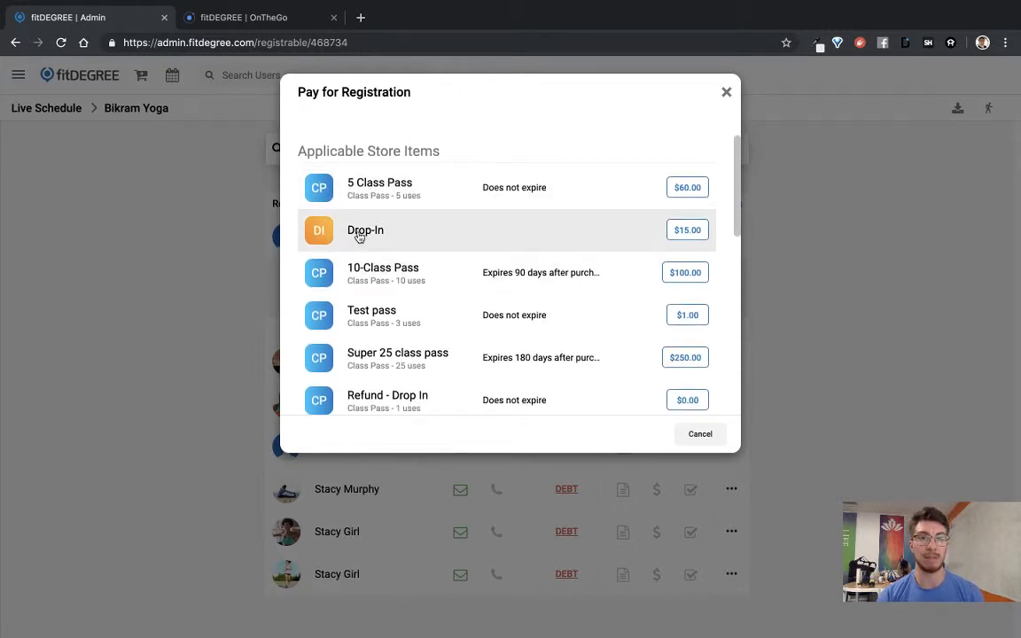
{"action": "scroll", "coordinate": [363, 366], "scroll_direction": "down", "scroll_amount": 3}
{"action": "scroll", "coordinate": [354, 366], "scroll_direction": "down", "scroll_amount": 2}
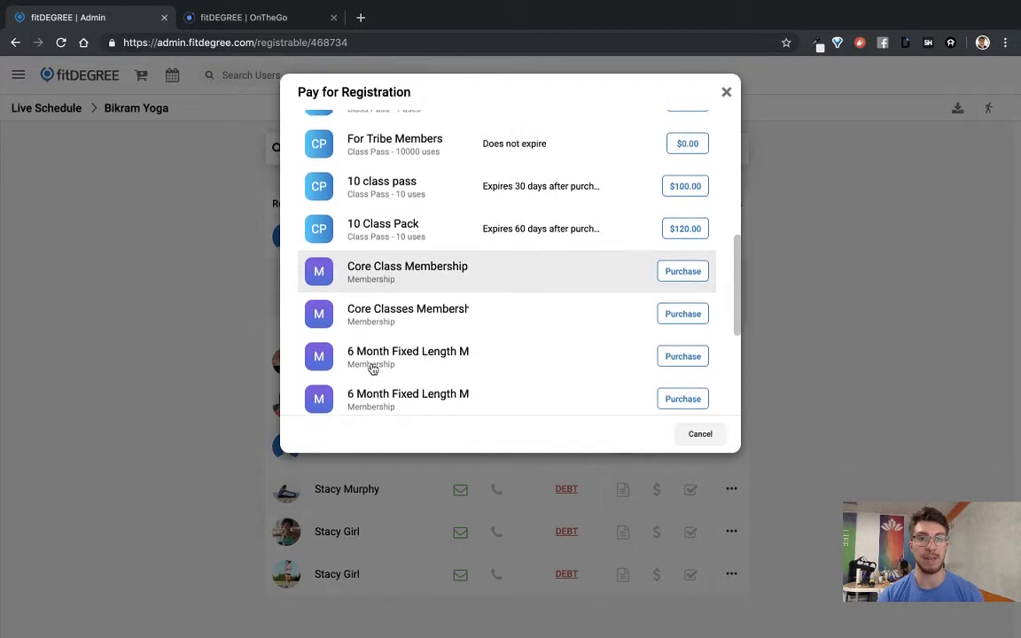
{"action": "scroll", "coordinate": [429, 268], "scroll_direction": "up", "scroll_amount": 2}
{"action": "scroll", "coordinate": [429, 268], "scroll_direction": "up", "scroll_amount": 5}
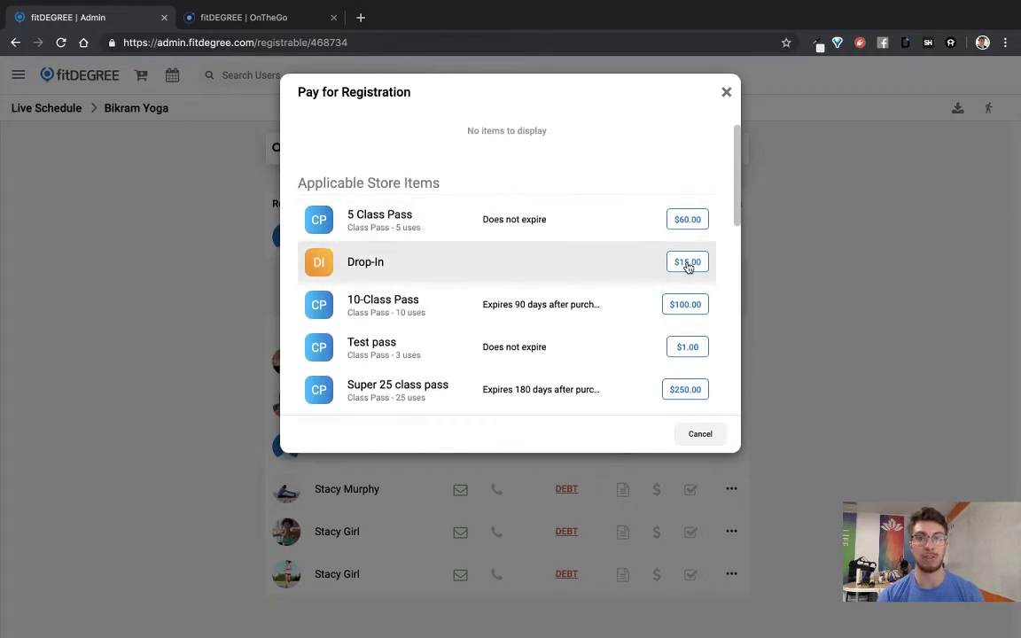
{"action": "left_click", "coordinate": [688, 263]}
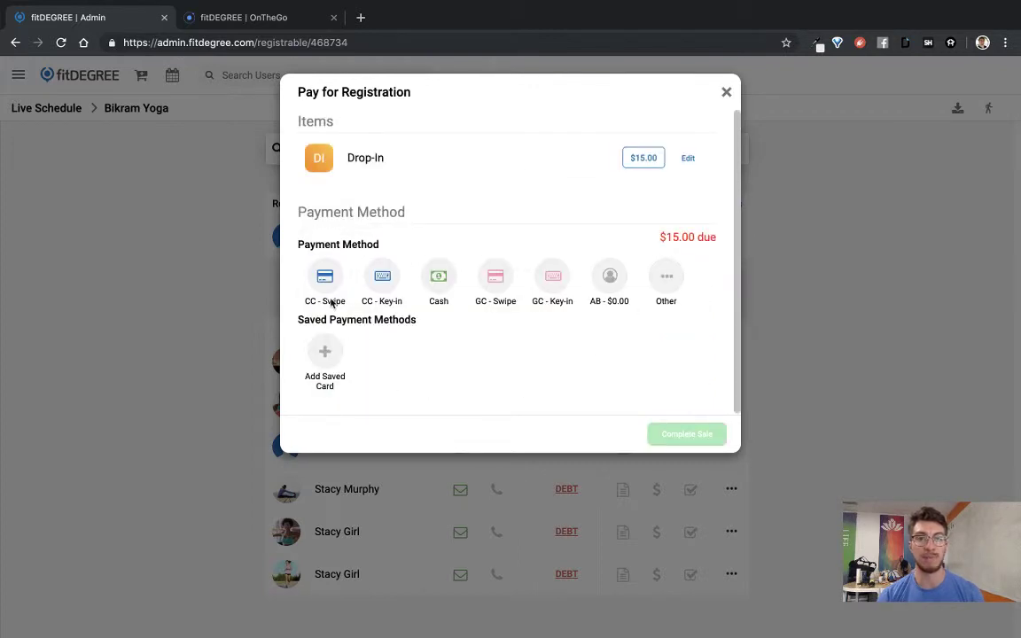
{"action": "left_click", "coordinate": [440, 278]}
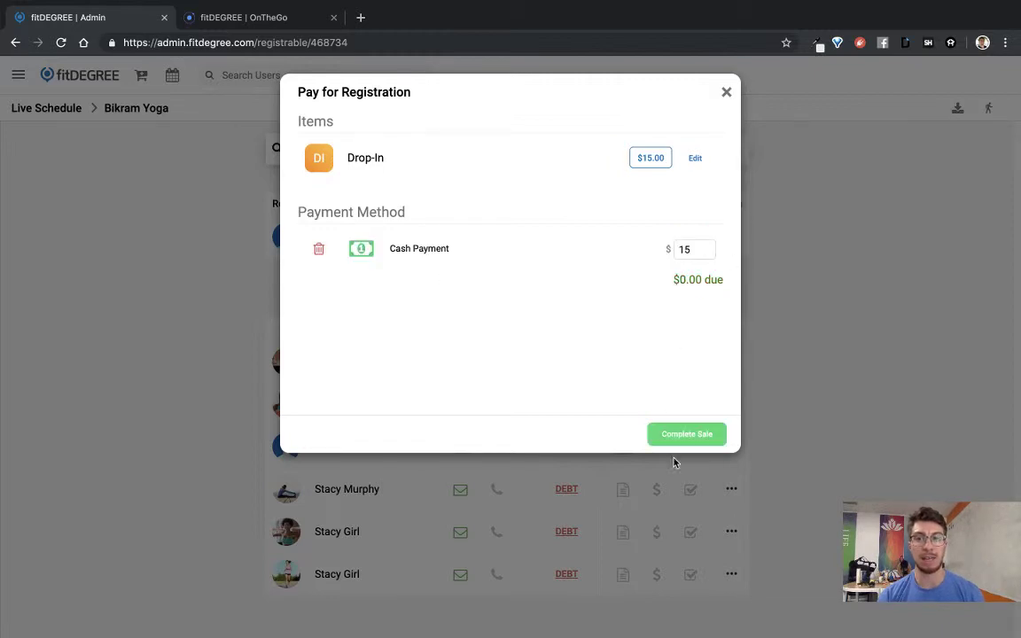
{"action": "left_click", "coordinate": [695, 436]}
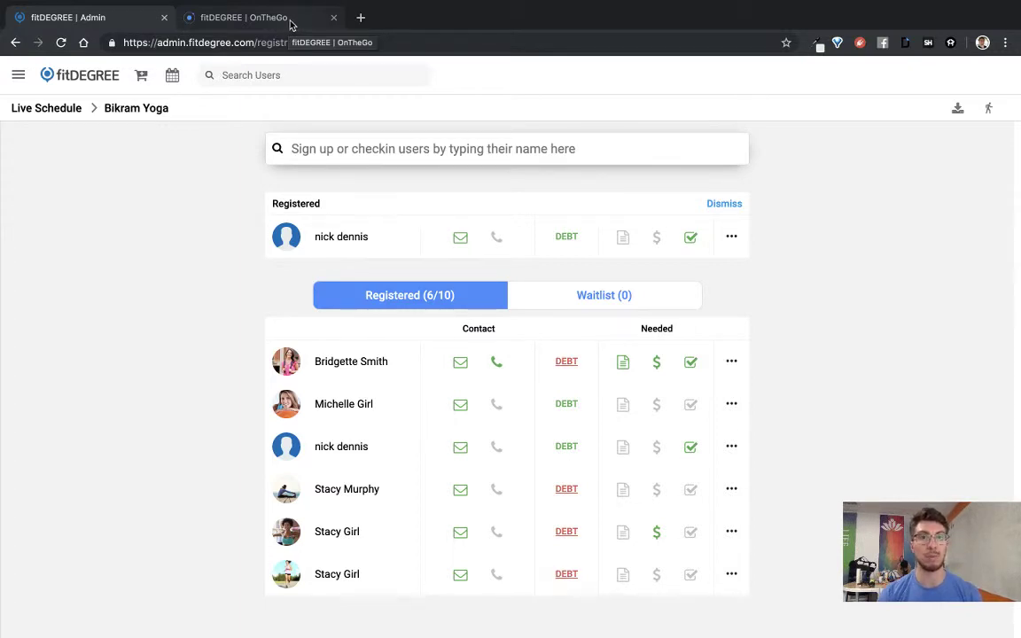
Step: In OnTheGo, list Thursday 5/23's classes and open Bikram Yoga
{"action": "left_click", "coordinate": [290, 24]}
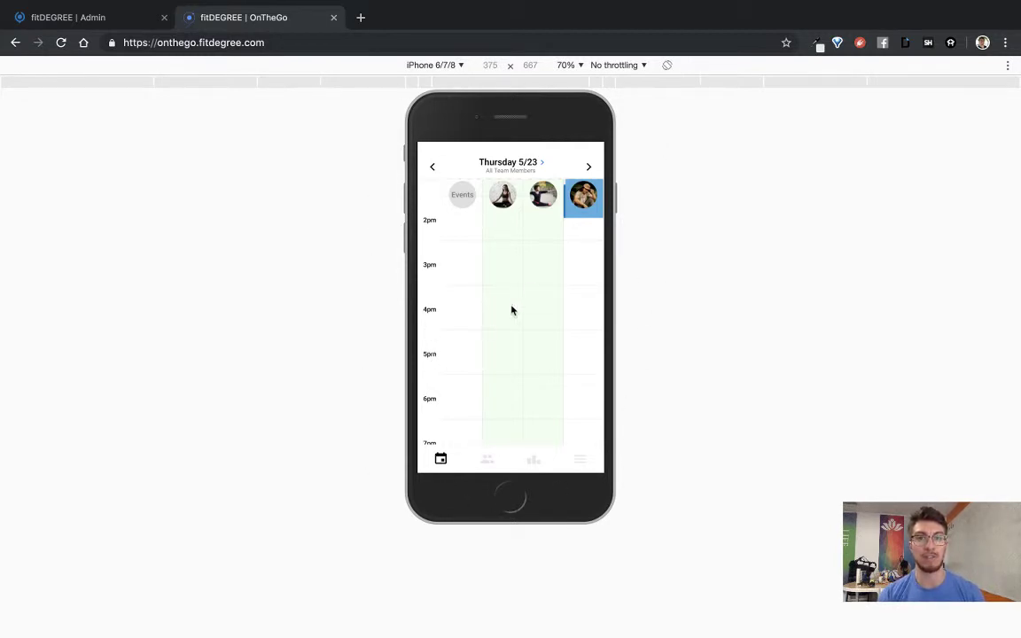
{"action": "scroll", "coordinate": [494, 283], "scroll_direction": "up", "scroll_amount": 5}
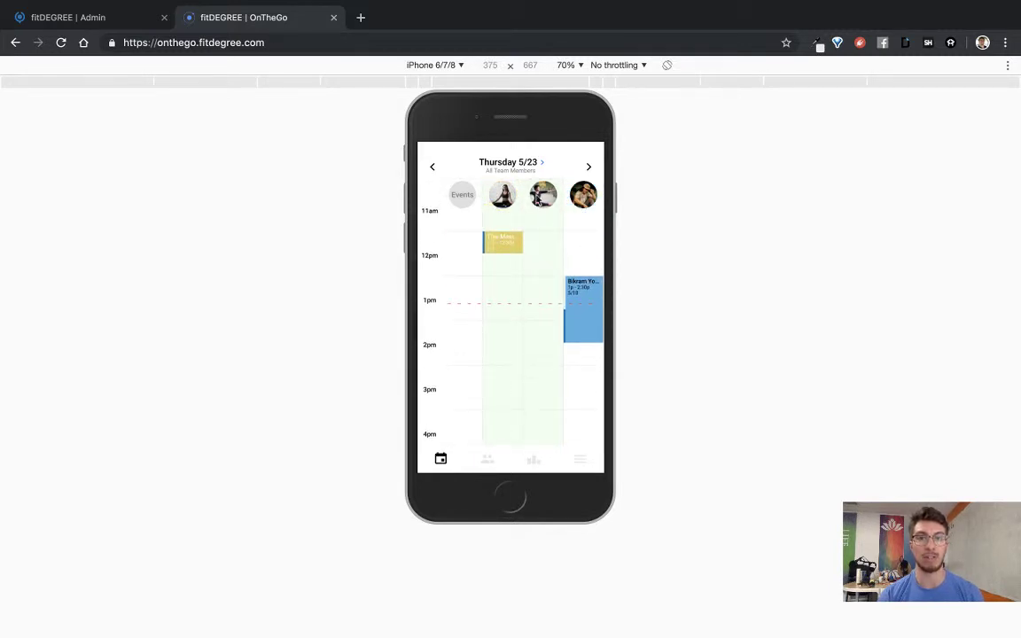
{"action": "left_click", "coordinate": [543, 164]}
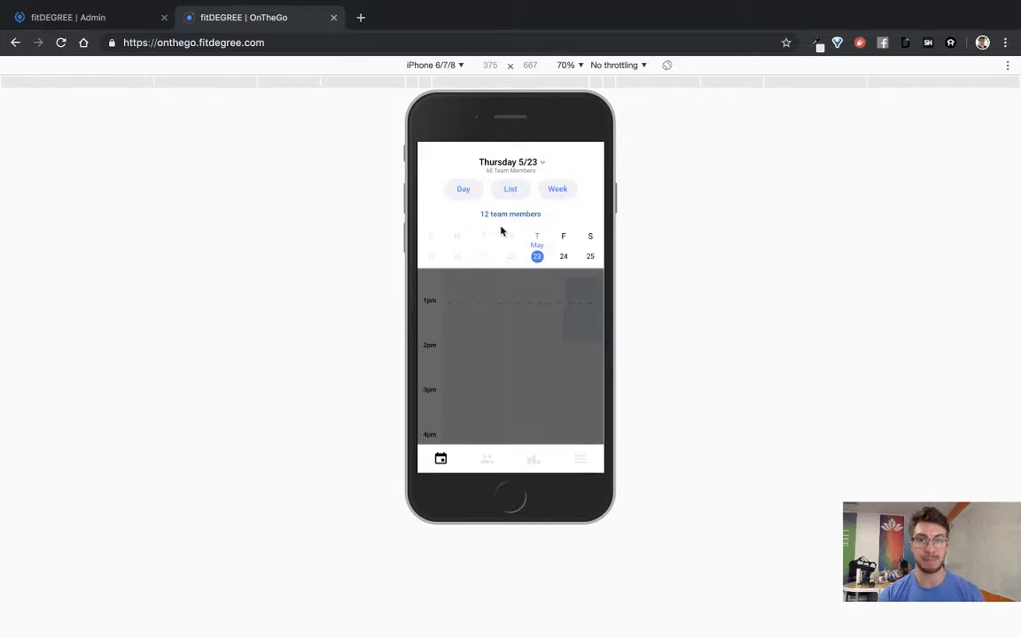
{"action": "left_click", "coordinate": [514, 198]}
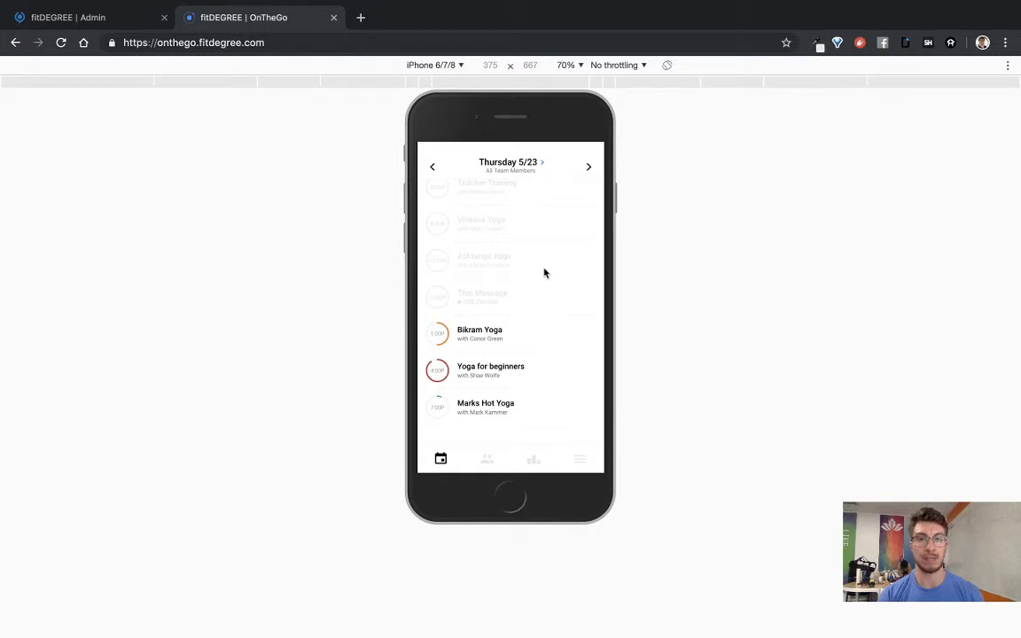
{"action": "left_click", "coordinate": [590, 168]}
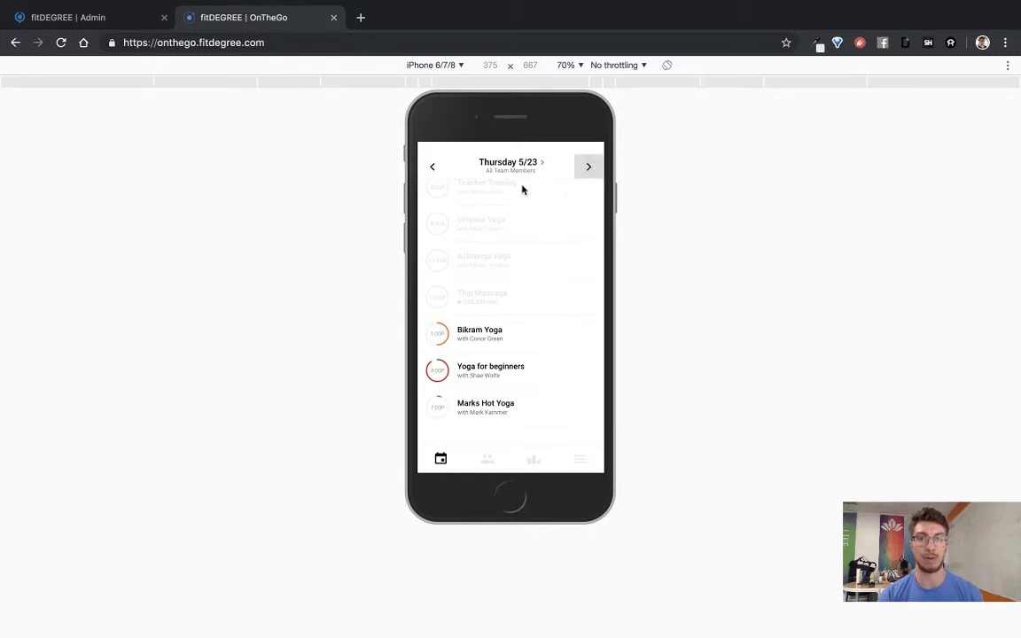
{"action": "left_click", "coordinate": [433, 166]}
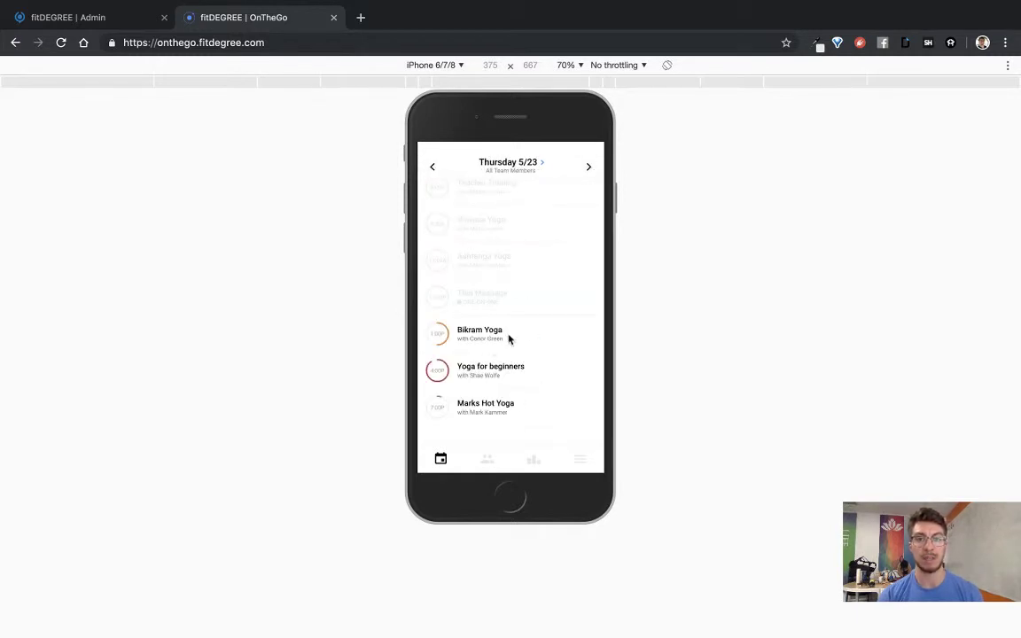
{"action": "left_click", "coordinate": [511, 338]}
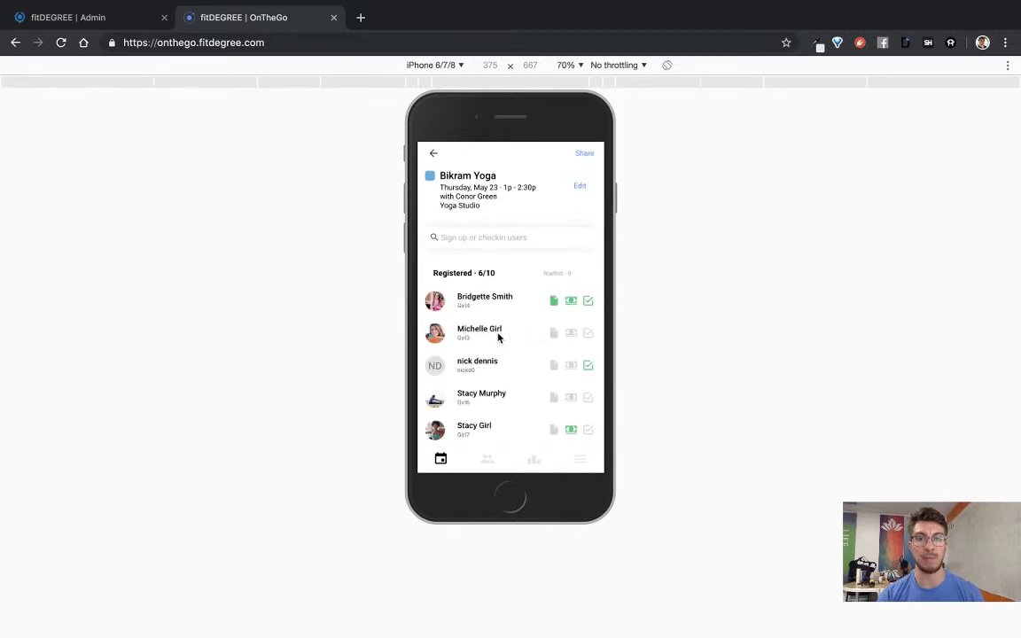
Step: Check in the first registrant, then search for the new member by name and register them
{"action": "left_click", "coordinate": [589, 301]}
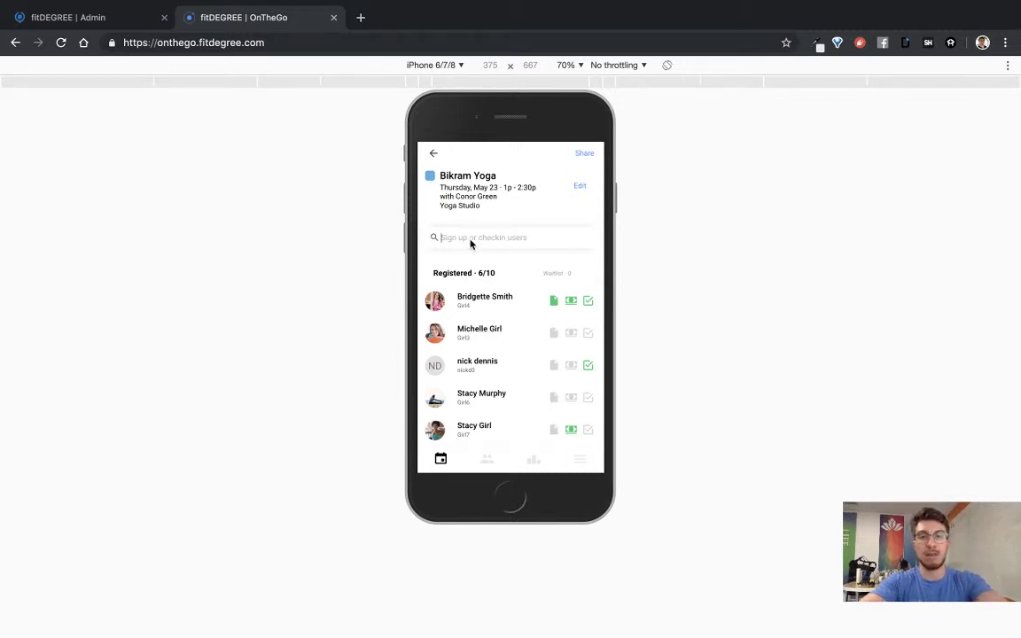
{"action": "type", "text": "nick"}
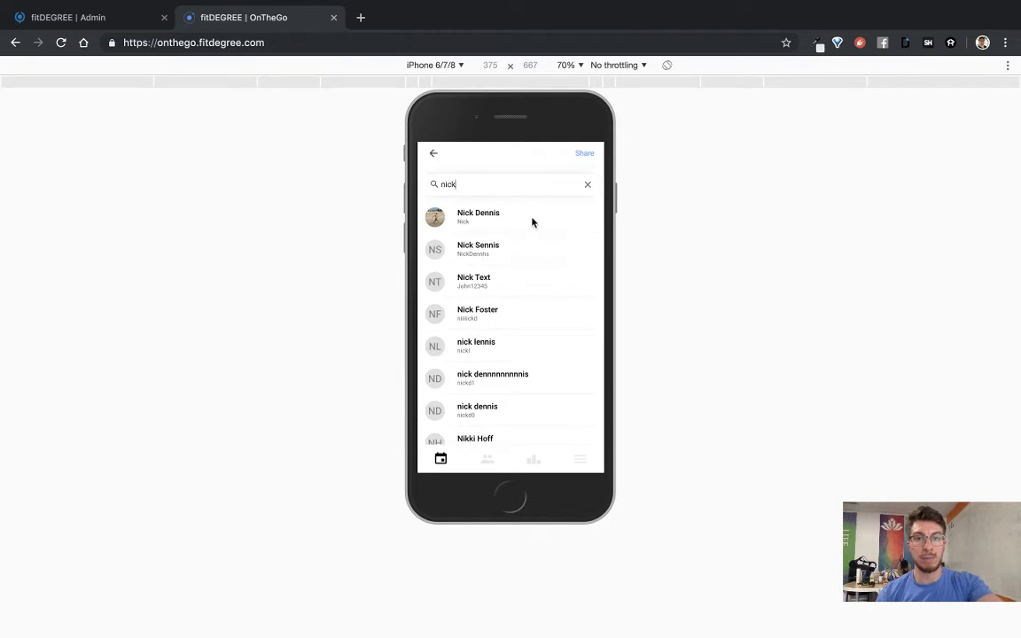
{"action": "left_click", "coordinate": [533, 221]}
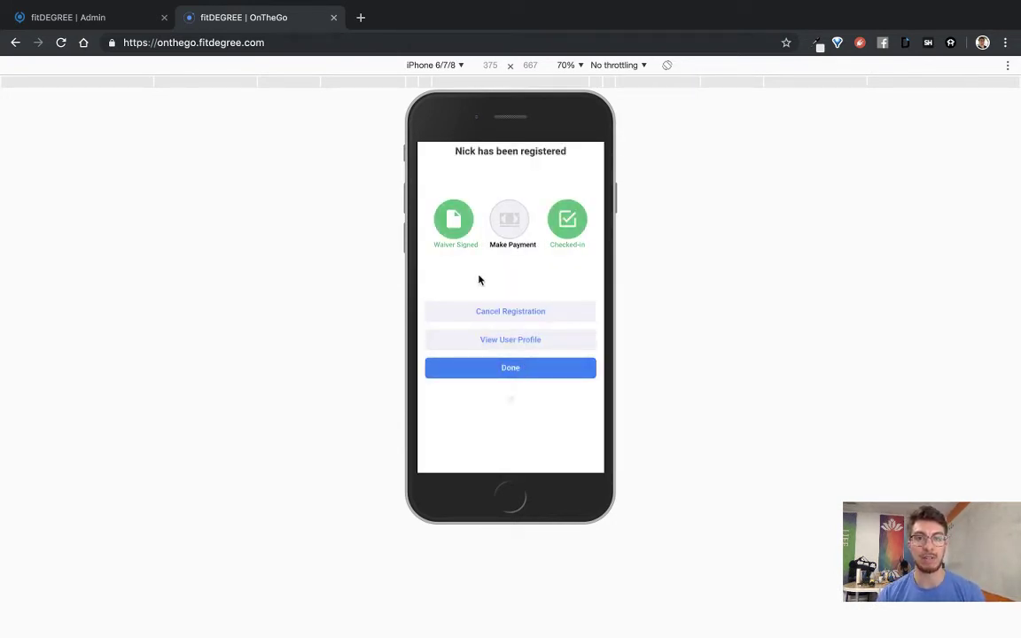
Step: Pay the new member's registration with the Super 25 class pass, bringing the class to 7/10
{"action": "left_click", "coordinate": [518, 227]}
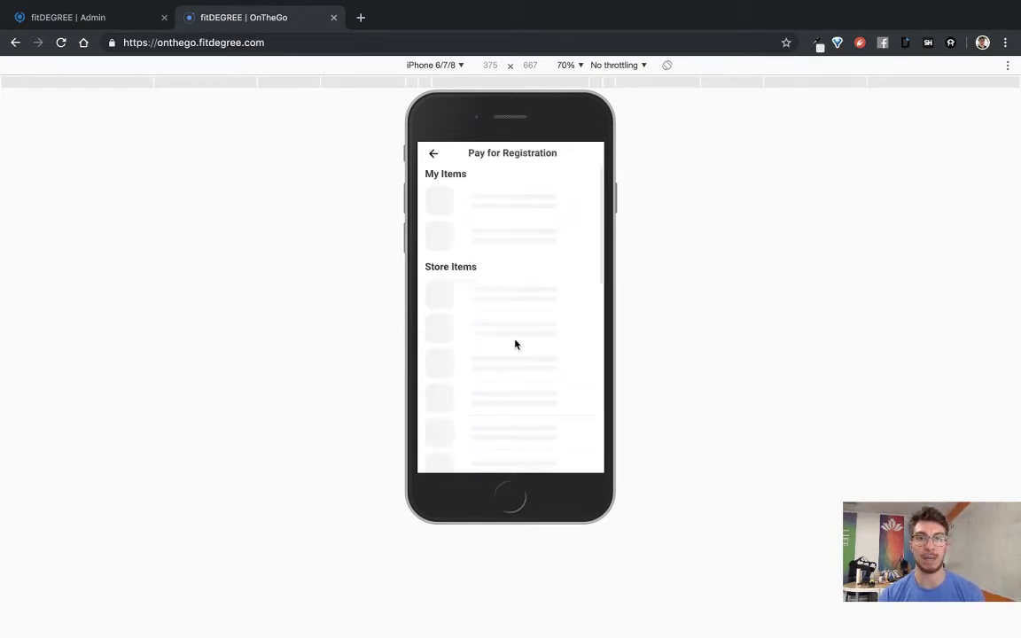
{"action": "left_click", "coordinate": [576, 240]}
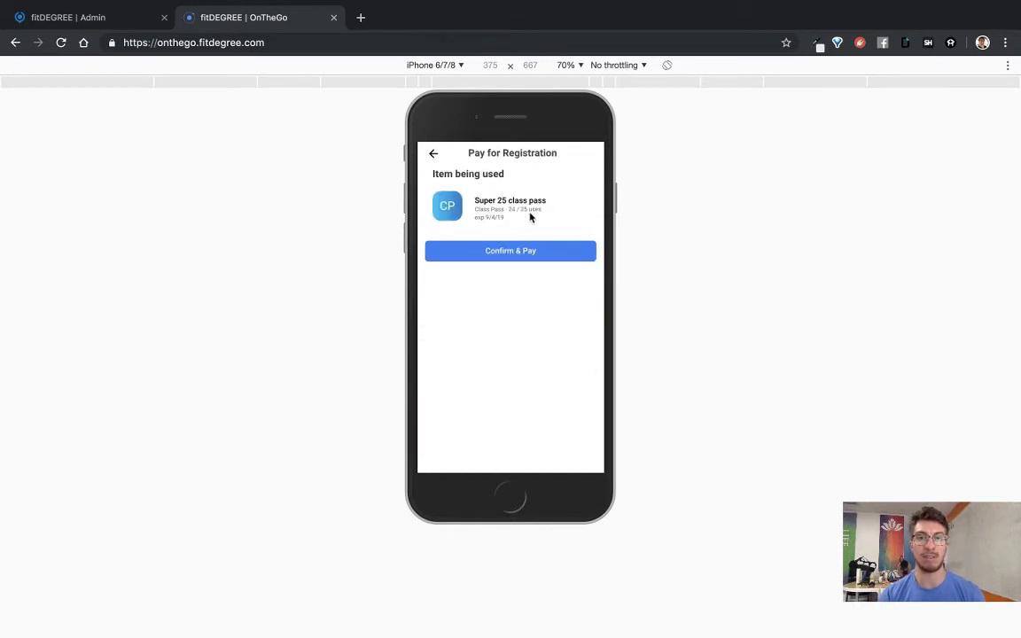
{"action": "left_click", "coordinate": [544, 256]}
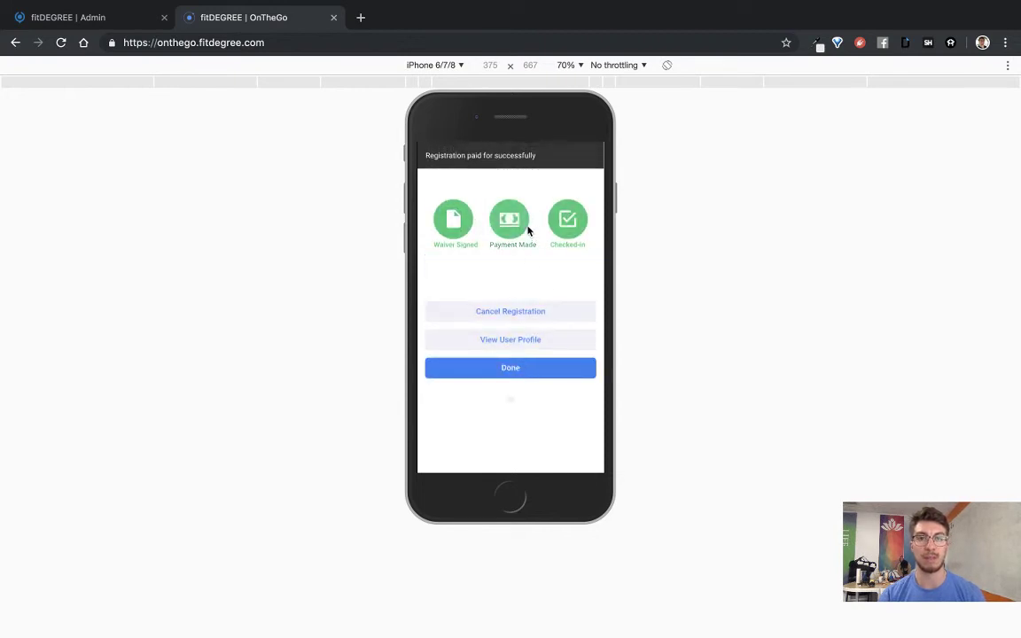
{"action": "left_click", "coordinate": [537, 367]}
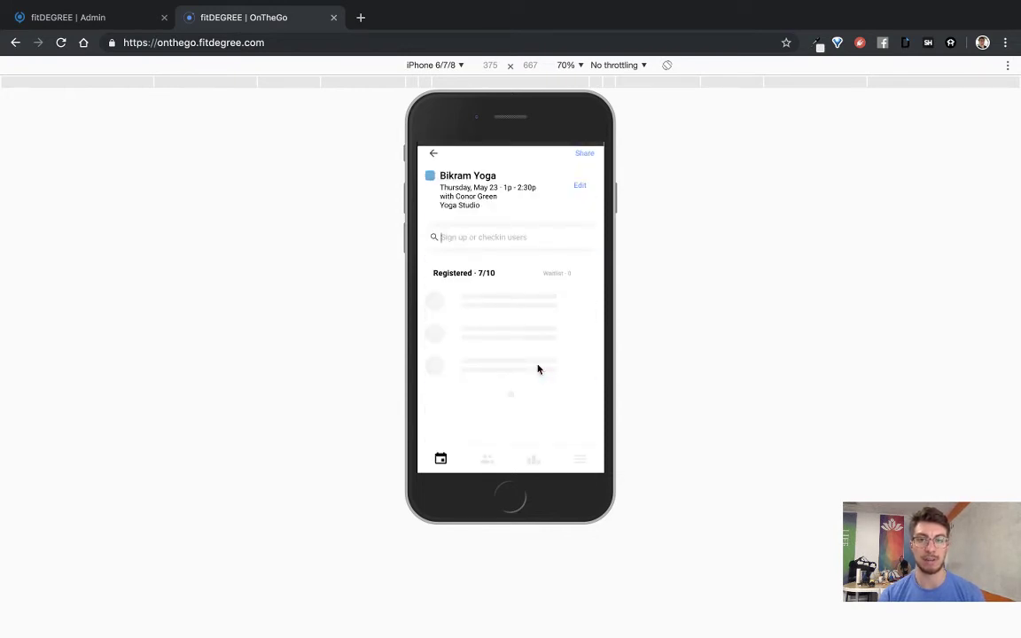
{"action": "scroll", "coordinate": [528, 384], "scroll_direction": "down", "scroll_amount": 2}
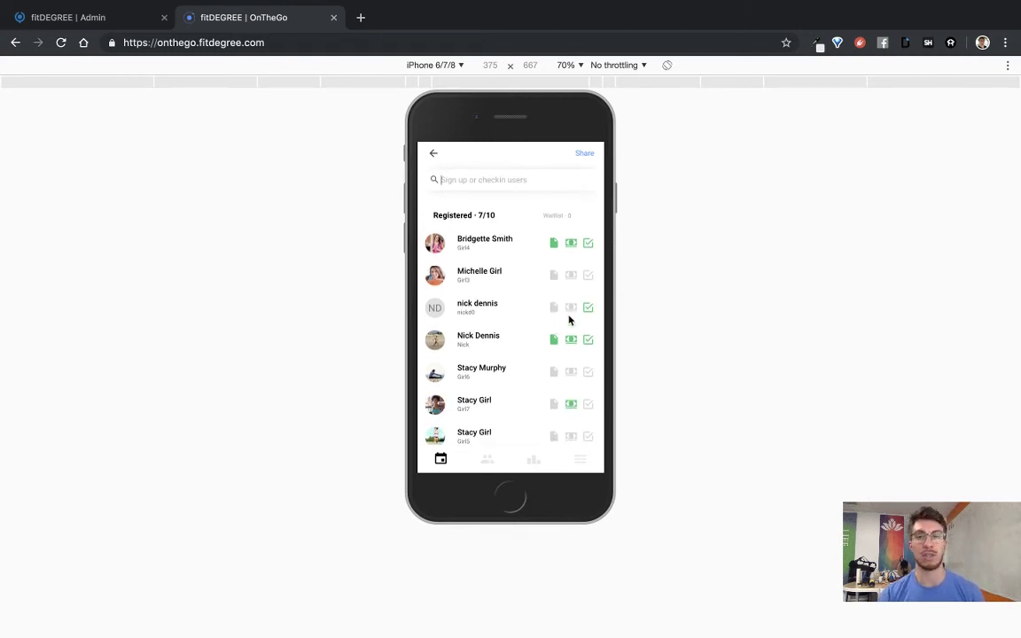
{"action": "scroll", "coordinate": [530, 333], "scroll_direction": "up", "scroll_amount": 2}
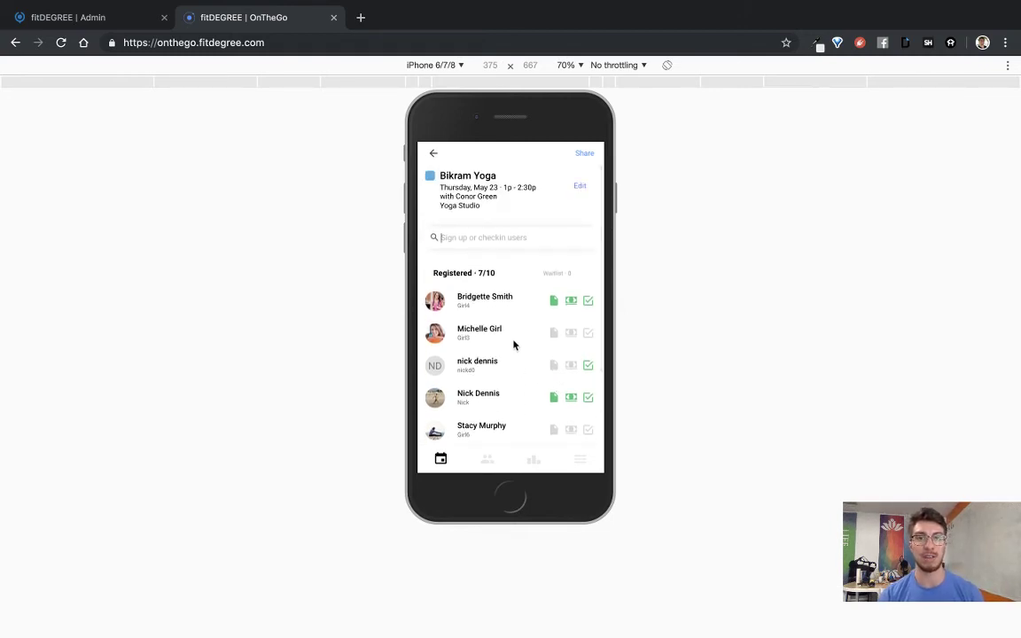